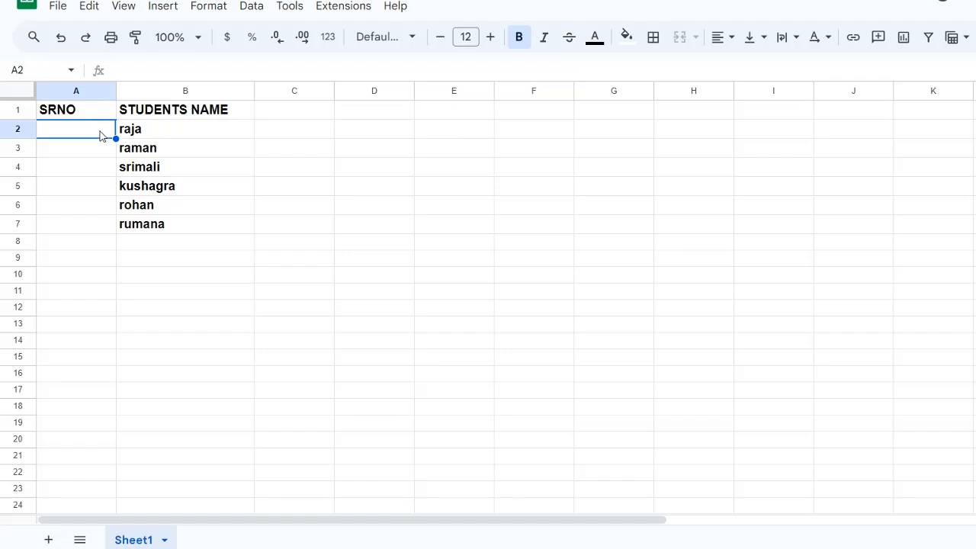
# Step: Enter 1 in cell A2 as the first serial number
pyautogui.write('1')
pyautogui.press('Return')
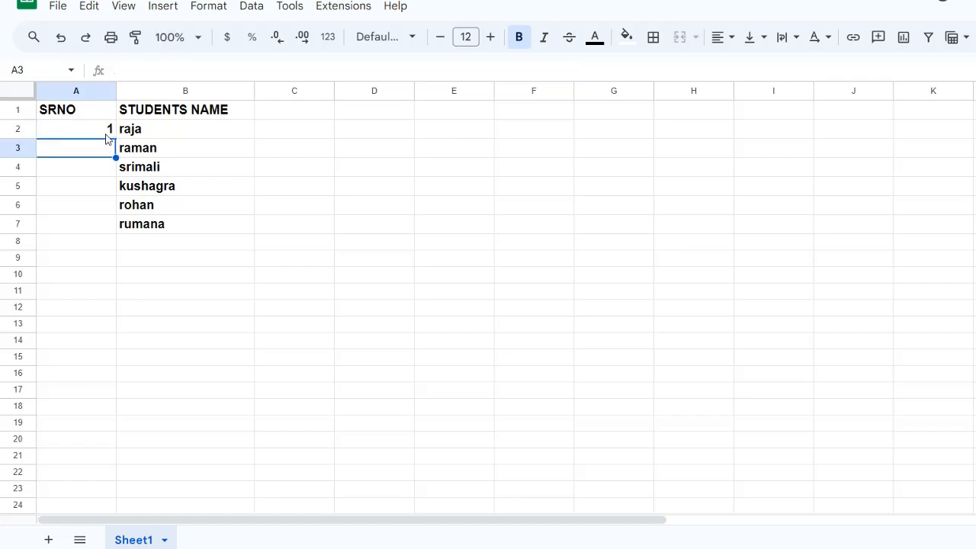
# Step: Try copying the 1 in A2 down to A11 with the fill handle, and undo the fill
pyautogui.click(109, 131)
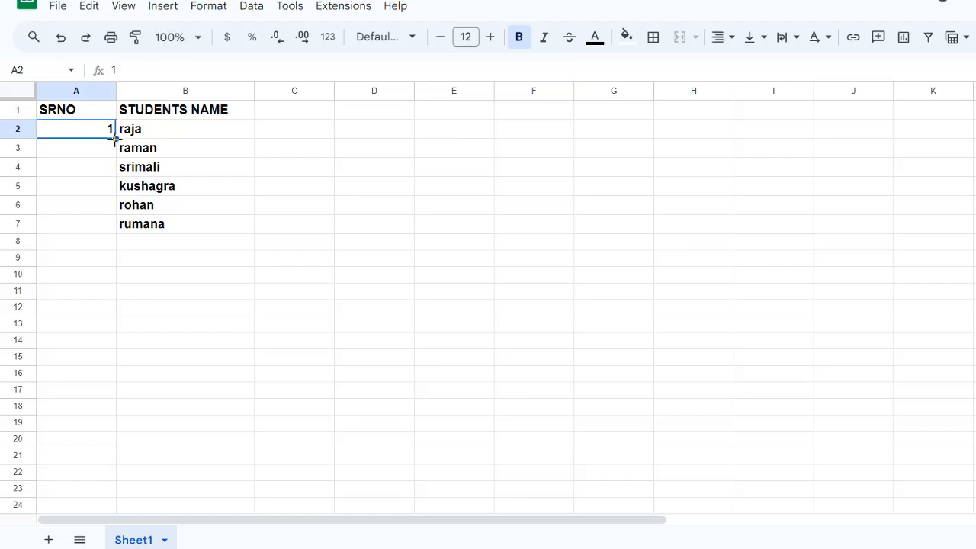
pyautogui.moveTo(115, 139); pyautogui.dragTo(122, 302)
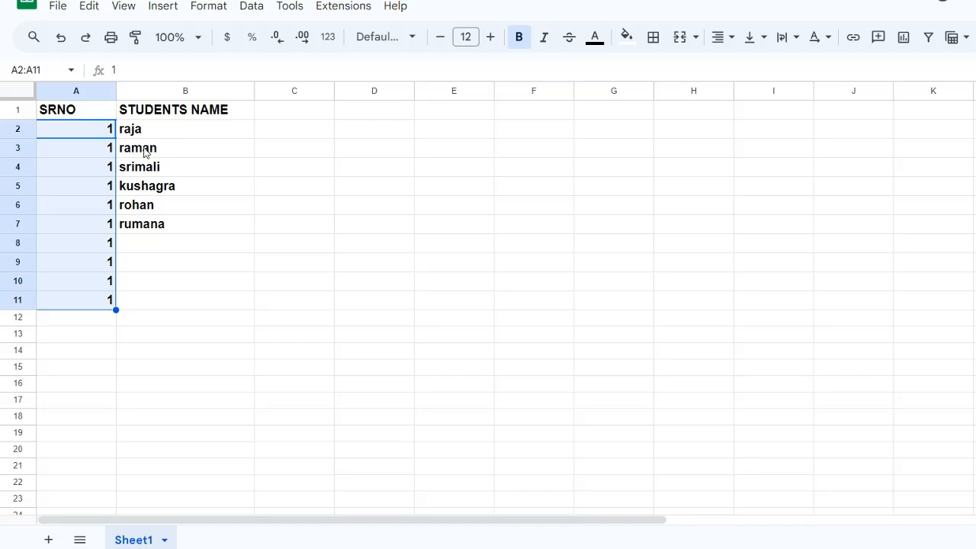
pyautogui.hotkey('ctrl', 'z')
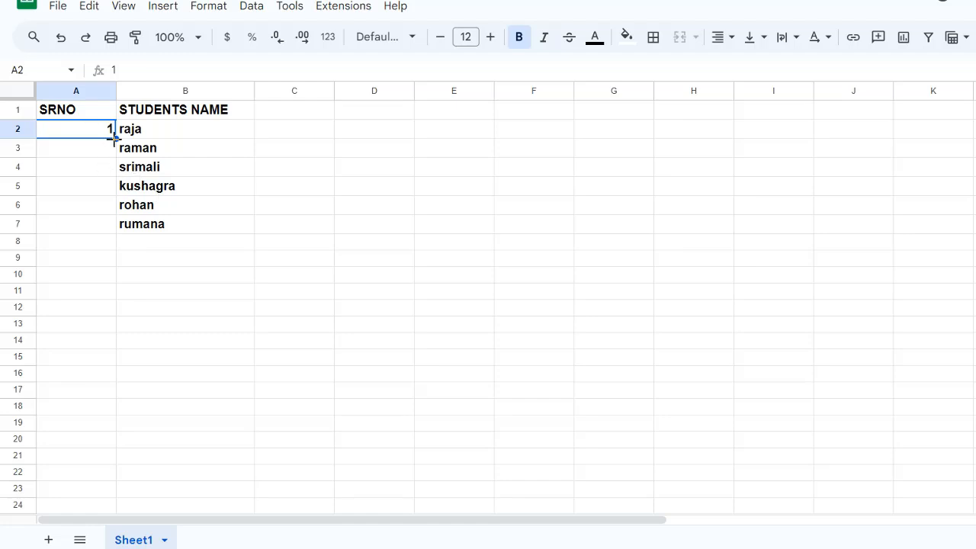
# Step: Try filling an increasing number series from A2 down to A15, and undo the fill
pyautogui.moveTo(115, 139); pyautogui.dragTo(115, 375)
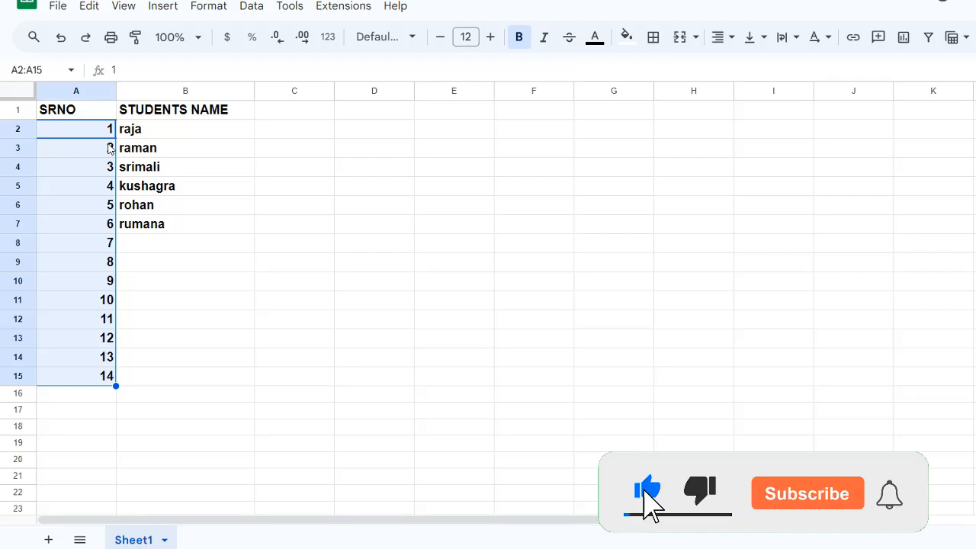
pyautogui.hotkey('ctrl', 'z')
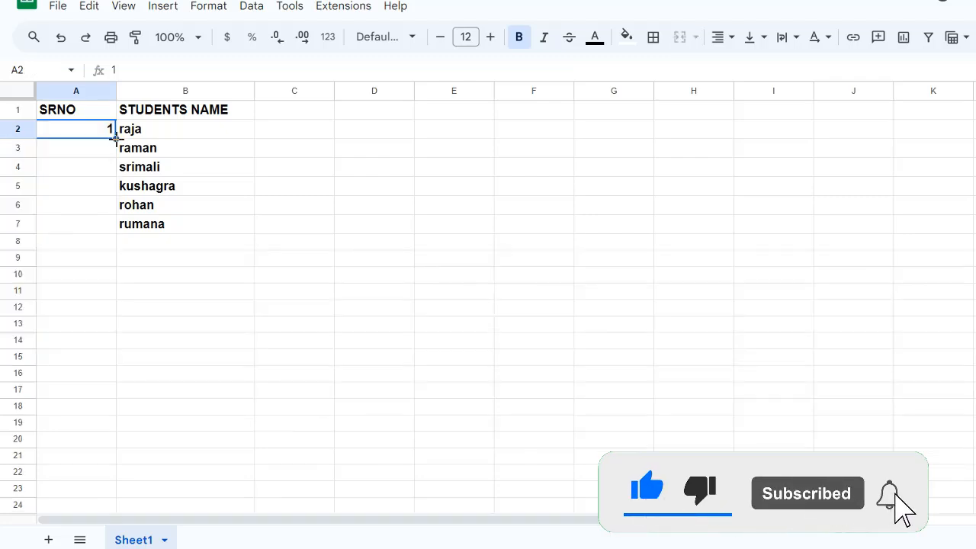
pyautogui.moveTo(116, 138); pyautogui.dragTo(89, 209)
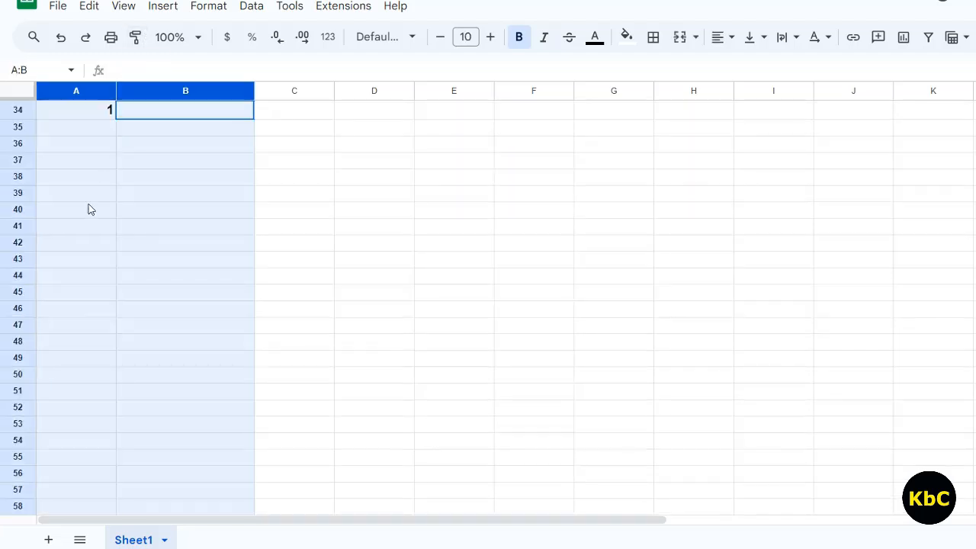
pyautogui.moveTo(55, 170); pyautogui.dragTo(92, 300)
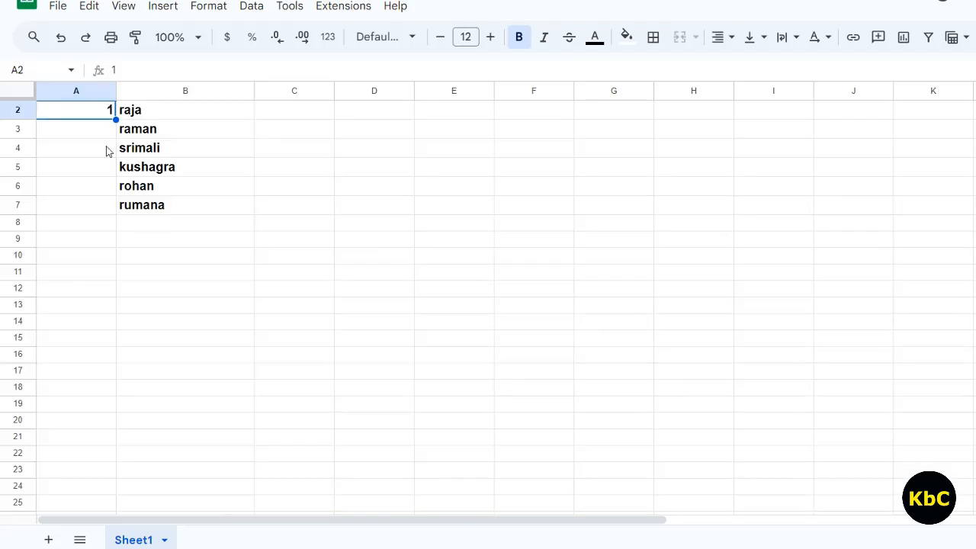
pyautogui.hotkey('ctrl', 'z')
# Step: Fill column A from A2 down to A13 with the increasing serial numbers 1 to 12
pyautogui.moveTo(116, 116); pyautogui.dragTo(122, 307)
pyautogui.click(263, 168)
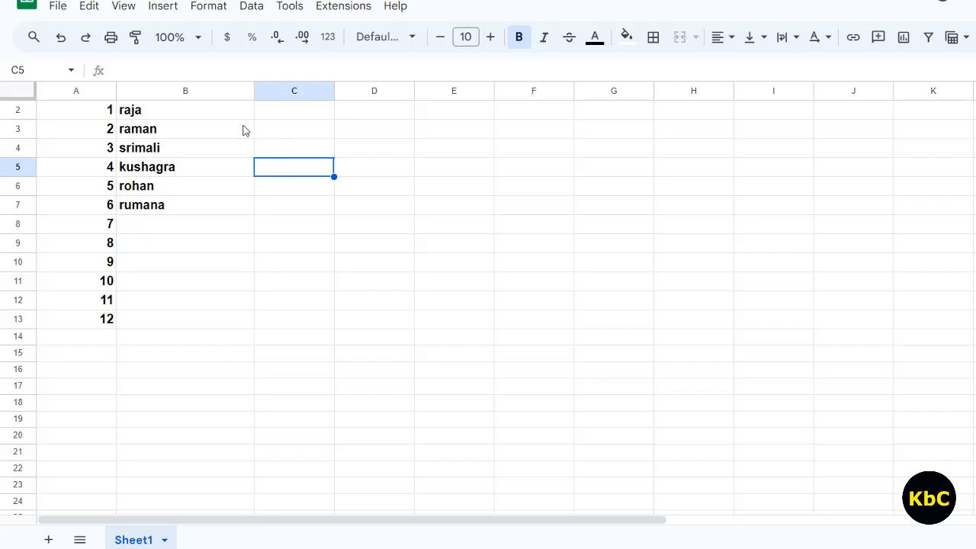
# Step: Delete row 4, which holds the third student's entry, from the sheet
pyautogui.moveTo(66, 155); pyautogui.dragTo(224, 141)
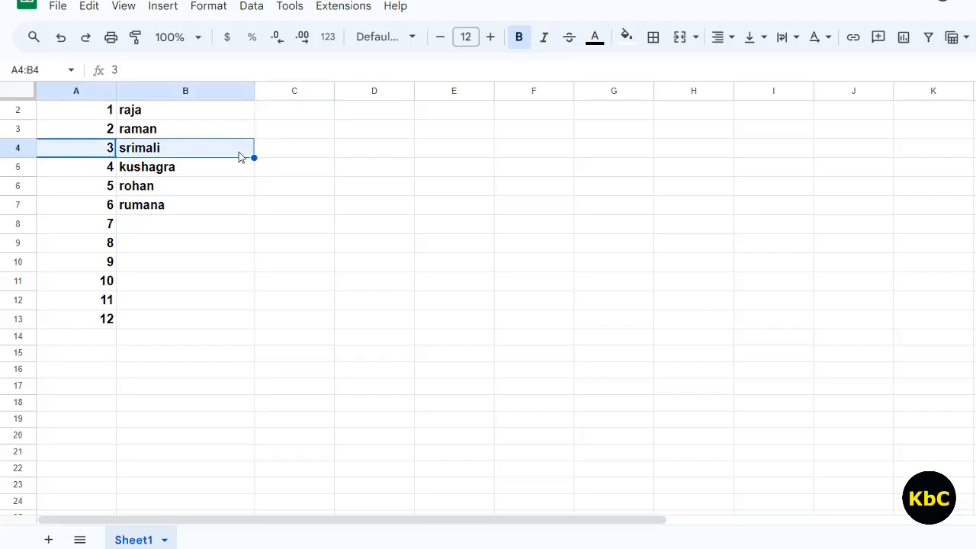
pyautogui.rightClick(237, 155)
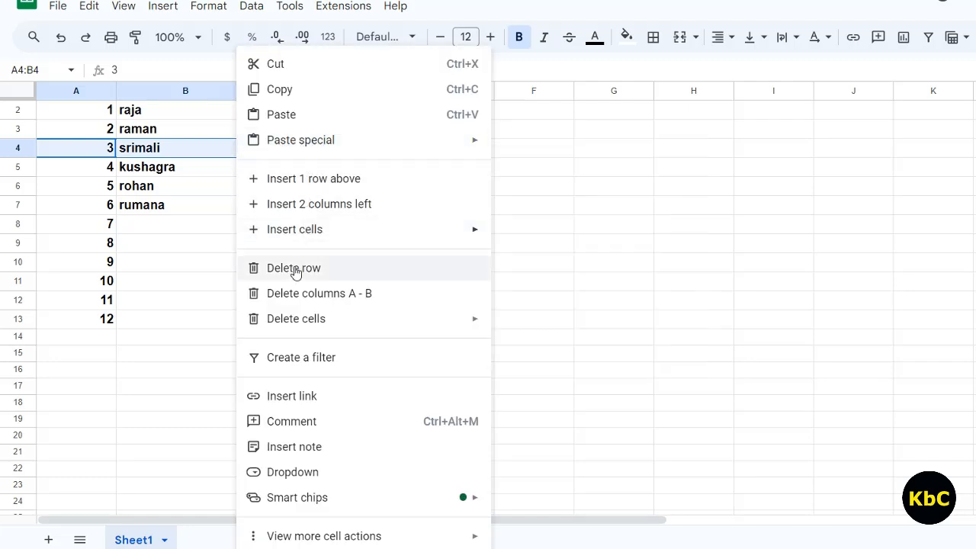
pyautogui.click(295, 275)
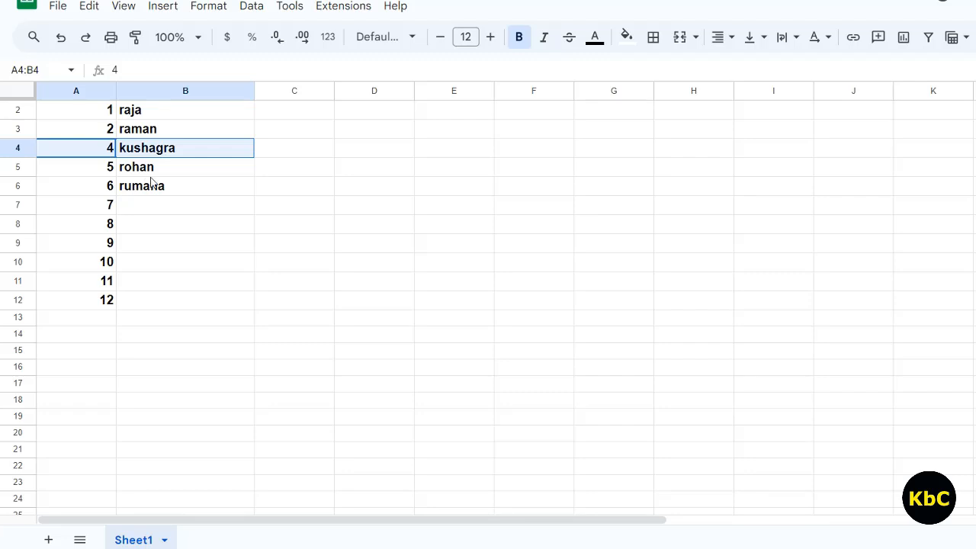
# Step: Correct the serial numbers after the deleted row by entering 3 in A4 and 4 in A5
pyautogui.click(113, 156)
pyautogui.write('3')
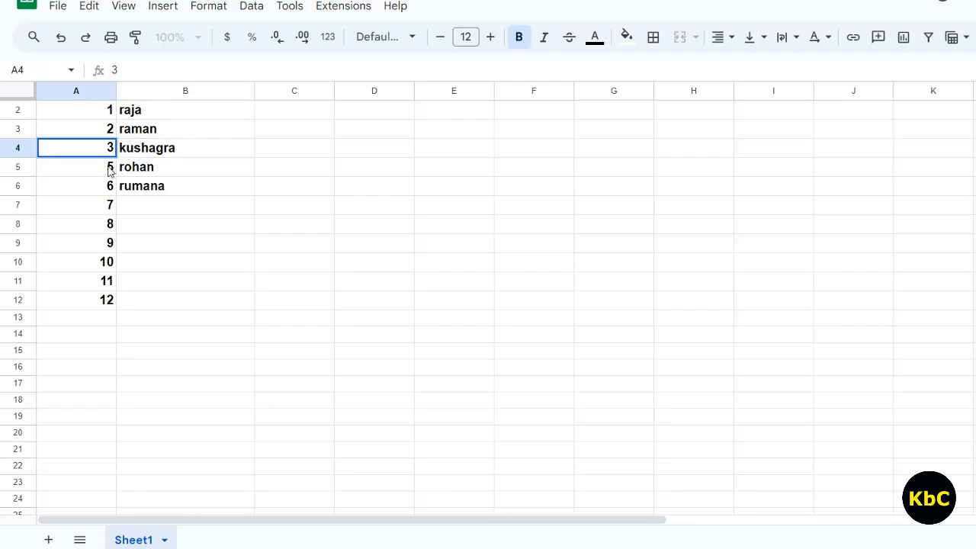
pyautogui.click(113, 170)
pyautogui.write('4')
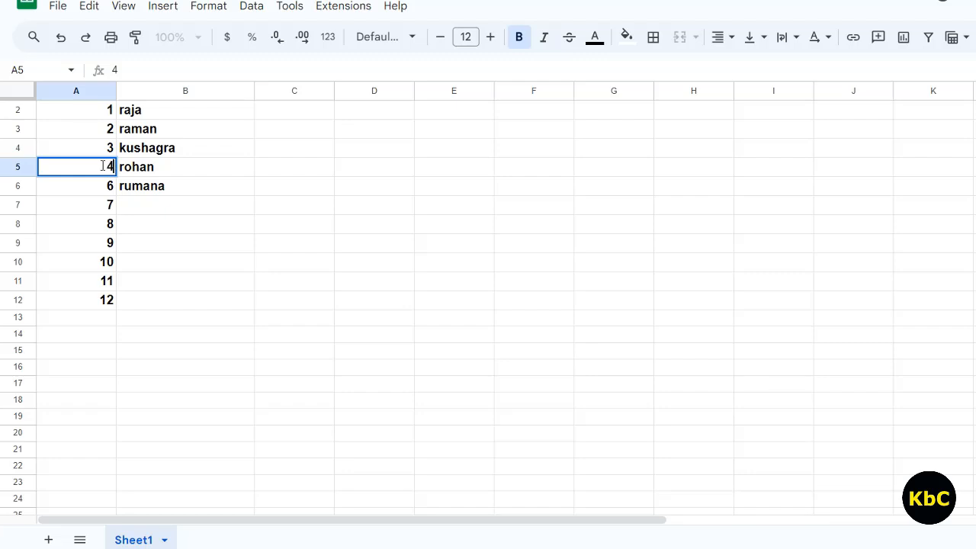
pyautogui.click(113, 190)
# Step: Continue the number series from A5 down to A12 so the serial numbers run from 4 to 11
pyautogui.click(108, 168)
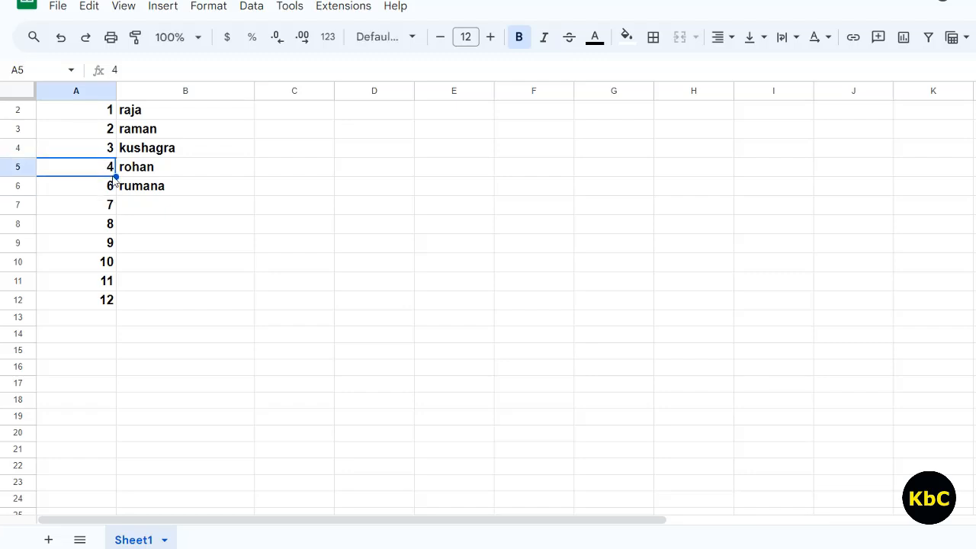
pyautogui.moveTo(116, 177); pyautogui.dragTo(140, 280)
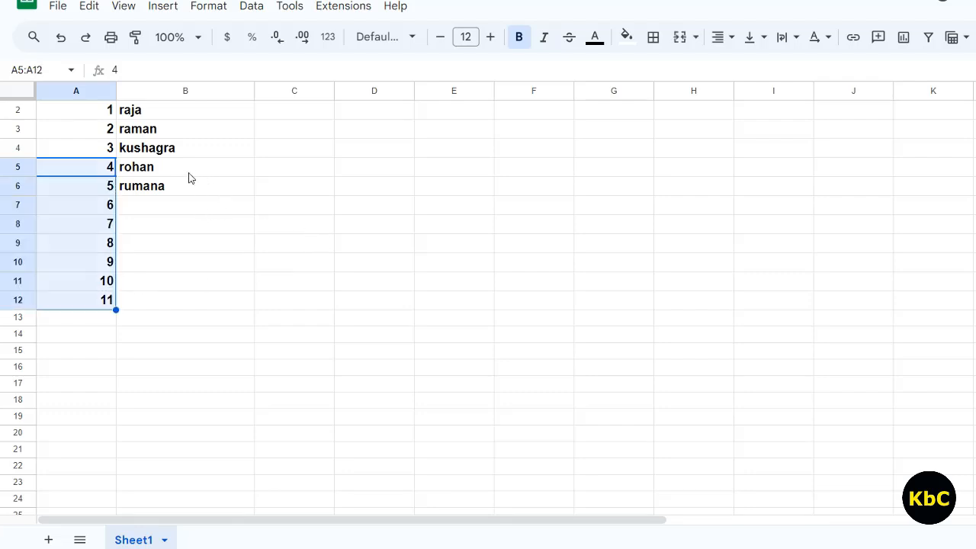
pyautogui.click(163, 172)
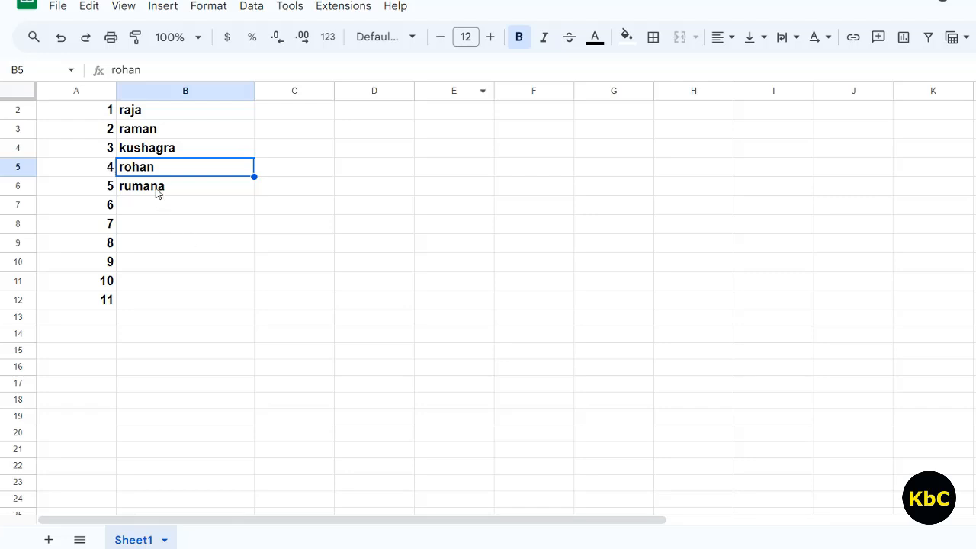
# Step: Clear all the serial numbers in A2:A12
pyautogui.click(106, 116)
pyautogui.moveTo(102, 120); pyautogui.dragTo(106, 303)
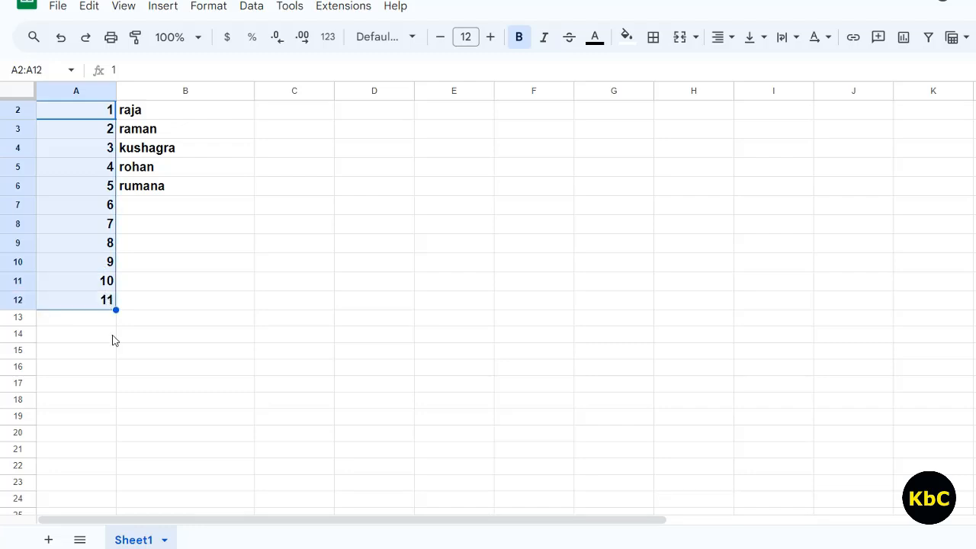
pyautogui.press('Delete')
pyautogui.click(276, 208)
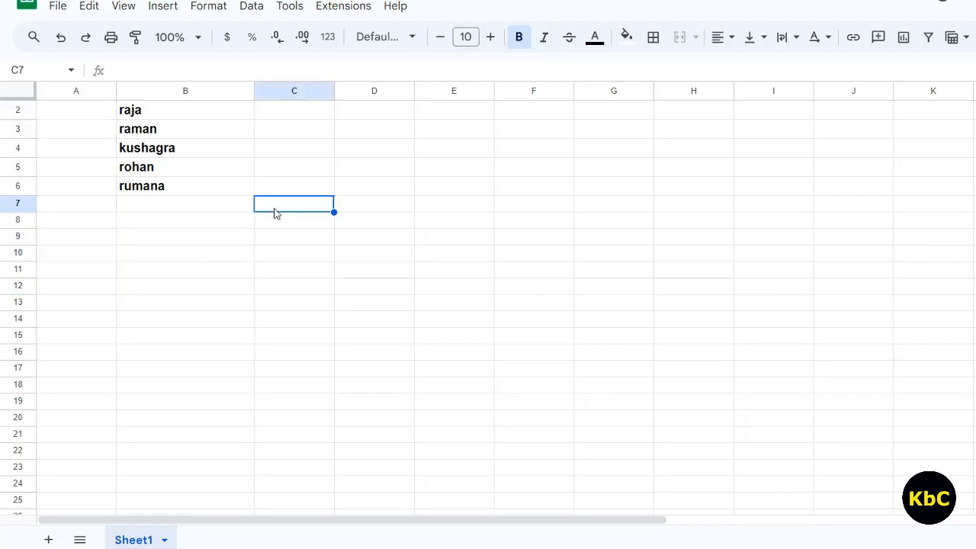
# Step: Enter the formula =SEQUENCE(15) in cell A2 to generate the serial numbers
pyautogui.click(90, 111)
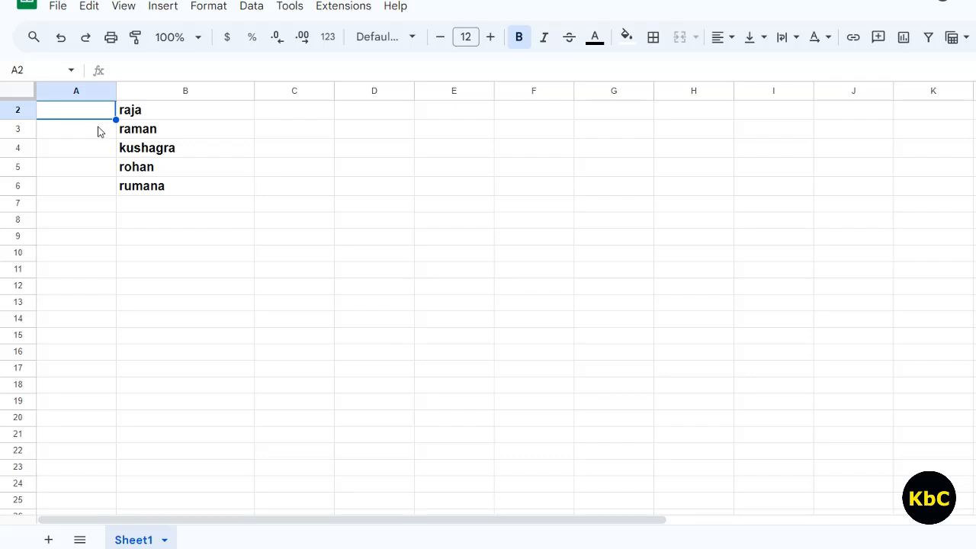
pyautogui.press('Up')
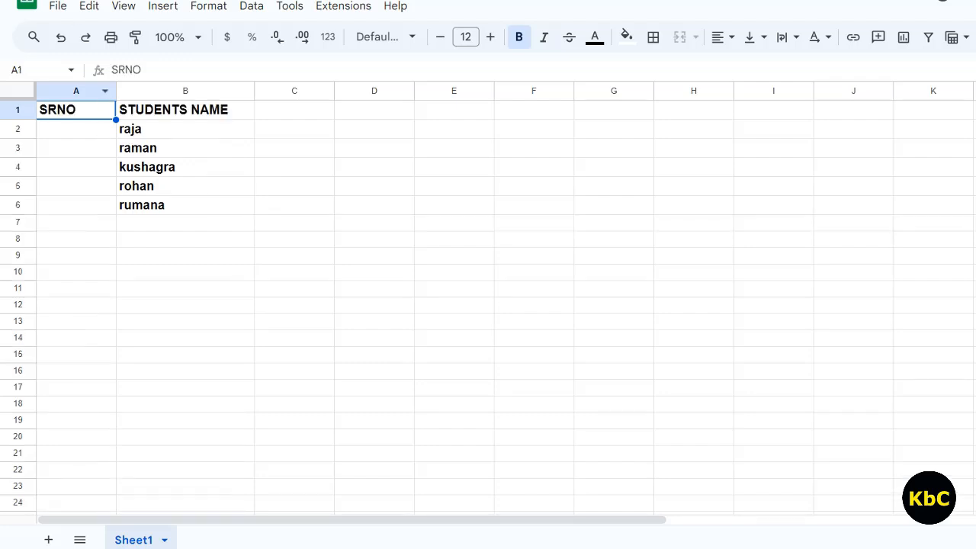
pyautogui.click(90, 130)
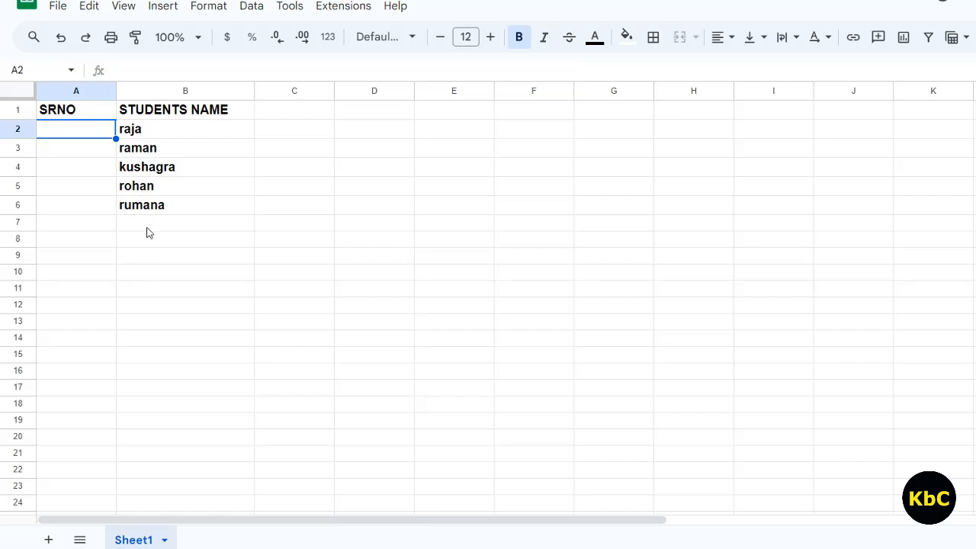
pyautogui.click(254, 63)
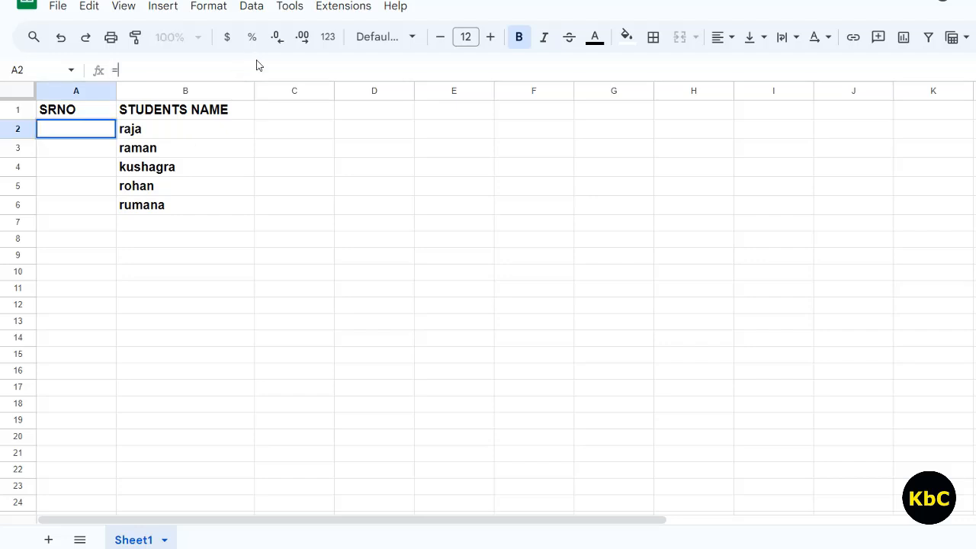
pyautogui.write('=SE')
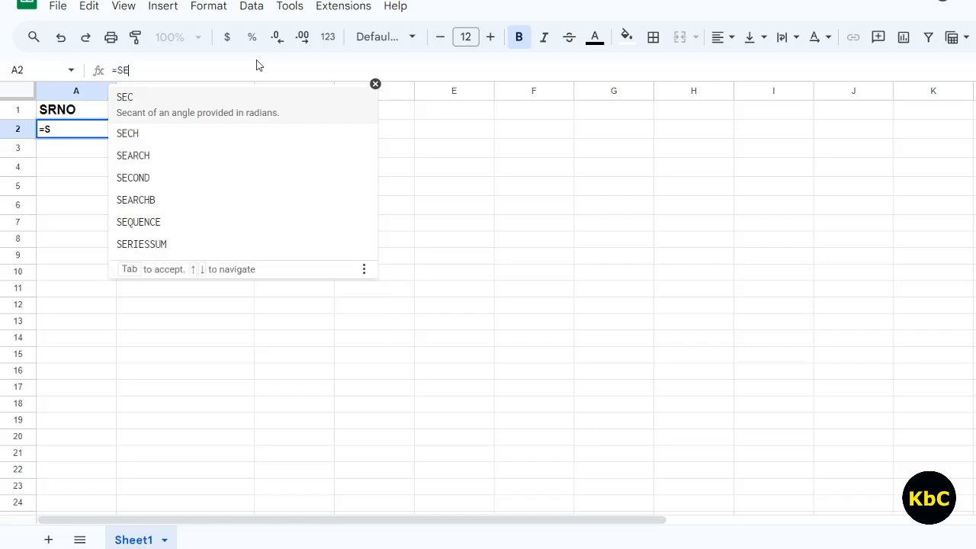
pyautogui.write('QUEN')
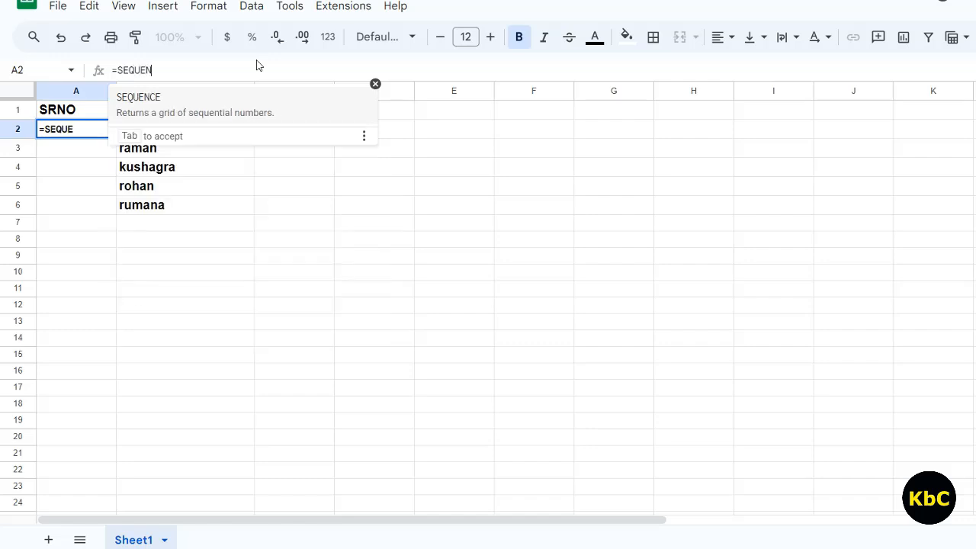
pyautogui.write('CE(')
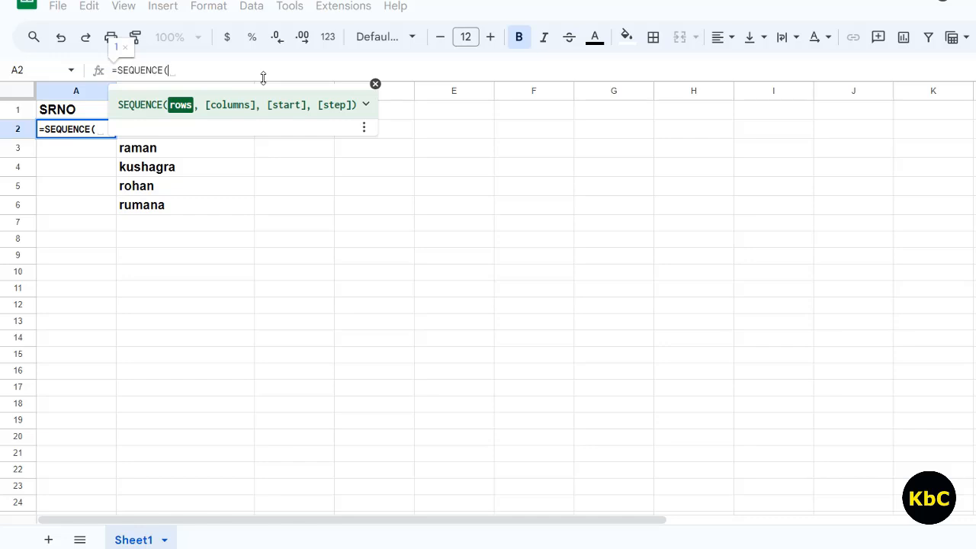
pyautogui.write('15)')
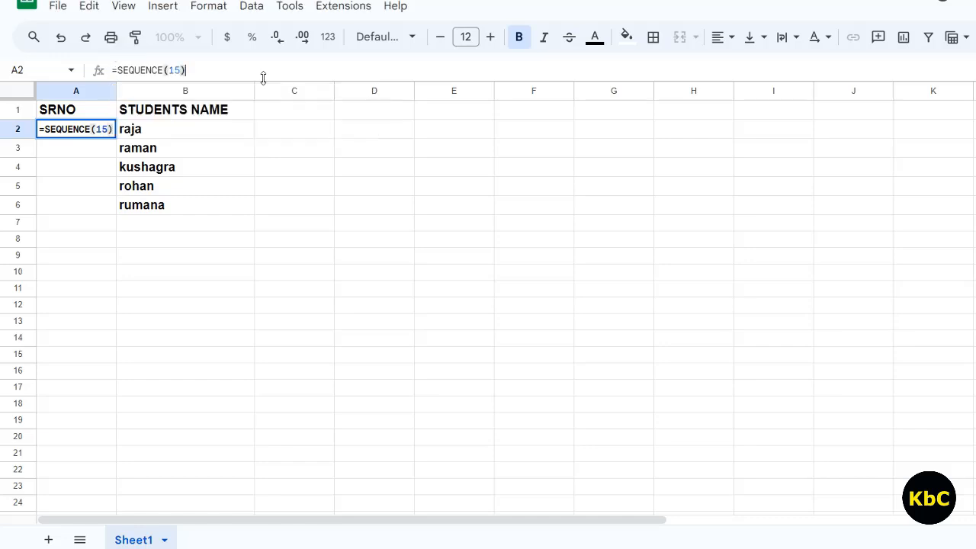
pyautogui.press('Return')
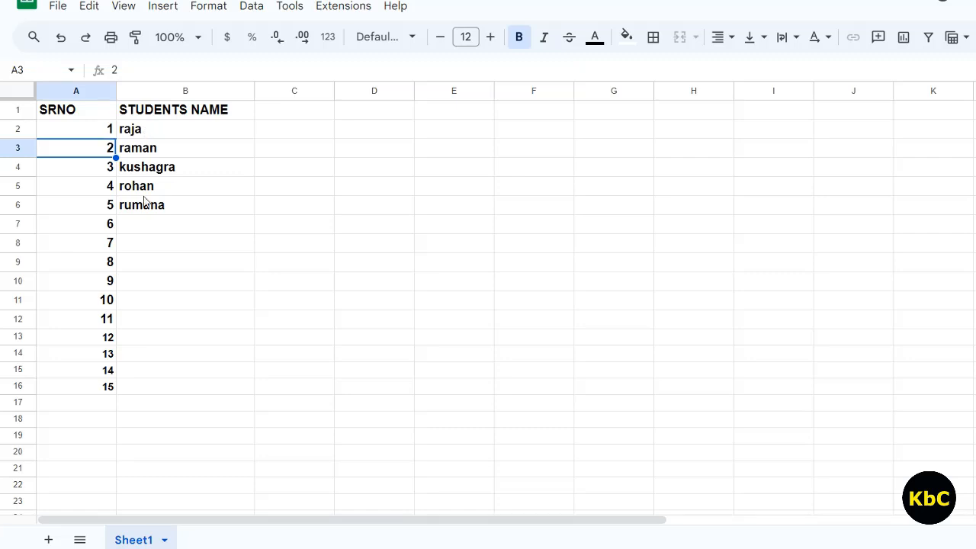
# Step: Clear the SEQUENCE formula and its generated serial numbers from A2:A16
pyautogui.press('Up')
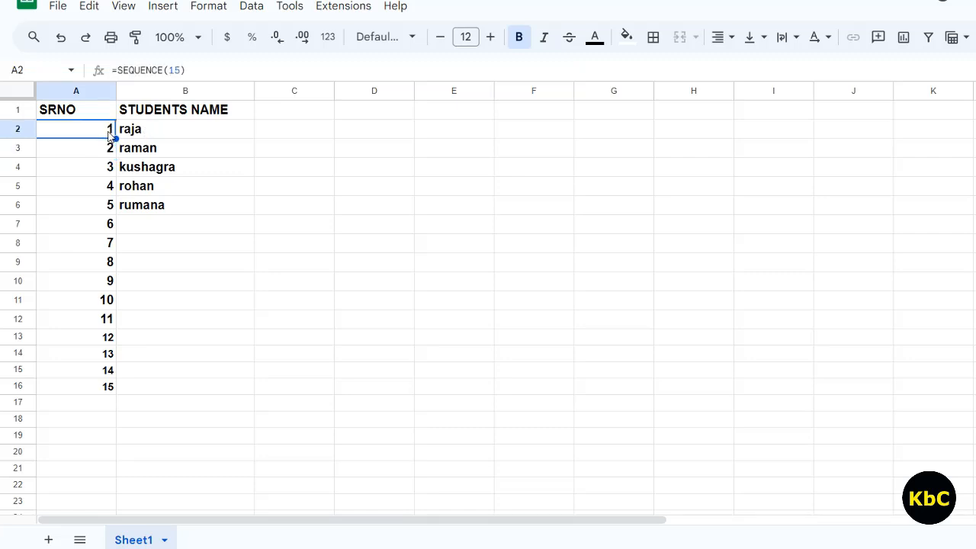
pyautogui.hotkey('shift', 'Down')
pyautogui.hotkey('shift', 'Down')
pyautogui.hotkey('shift', 'Down')
pyautogui.hotkey('shift', 'Down')
pyautogui.hotkey('shift', 'Down')
pyautogui.hotkey('shift', 'Down')
pyautogui.hotkey('shift', 'Down')
pyautogui.hotkey('shift', 'Down')
pyautogui.hotkey('shift', 'Down')
pyautogui.hotkey('shift', 'Down')
pyautogui.hotkey('shift', 'Down')
pyautogui.hotkey('shift', 'Down')
pyautogui.hotkey('shift', 'Down')
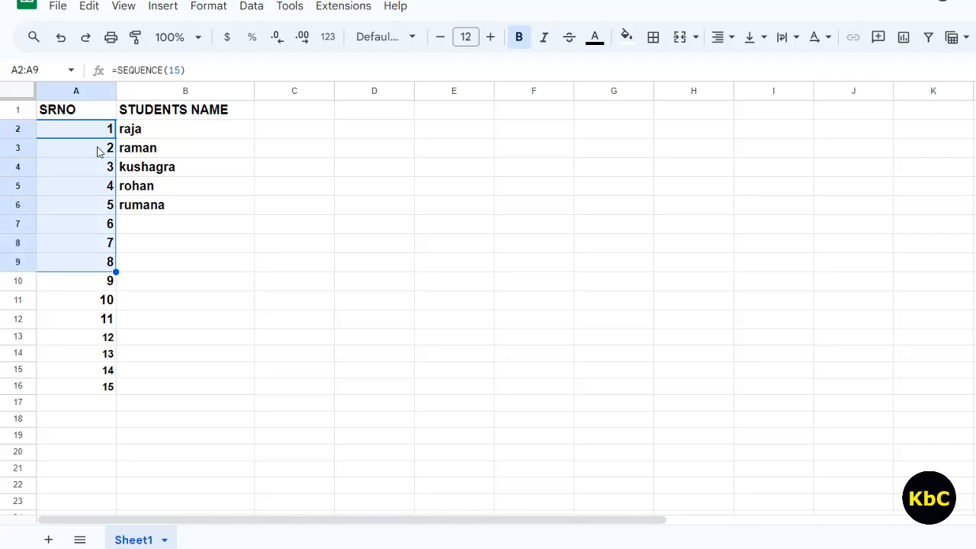
pyautogui.hotkey('shift', 'Down')
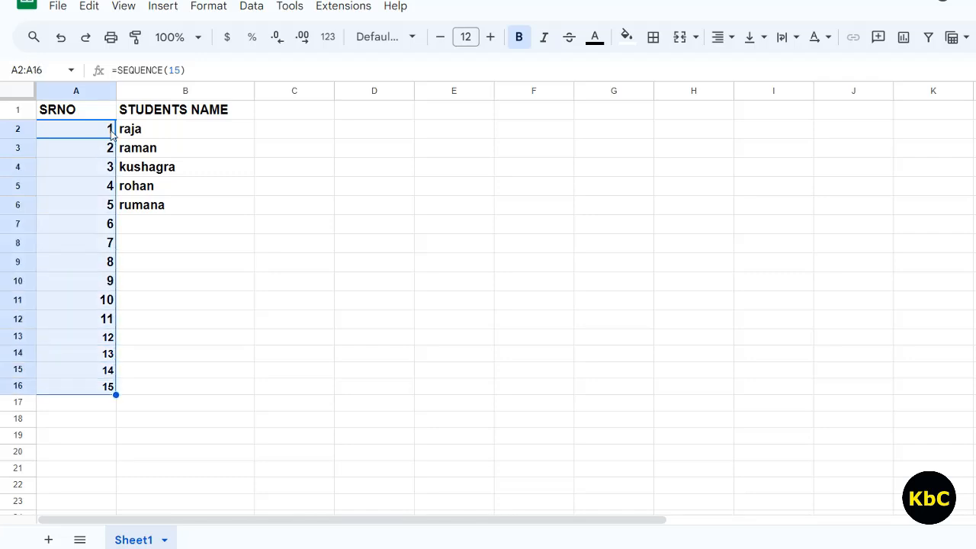
pyautogui.rightClick(77, 186)
pyautogui.press('Escape')
pyautogui.press('Delete')
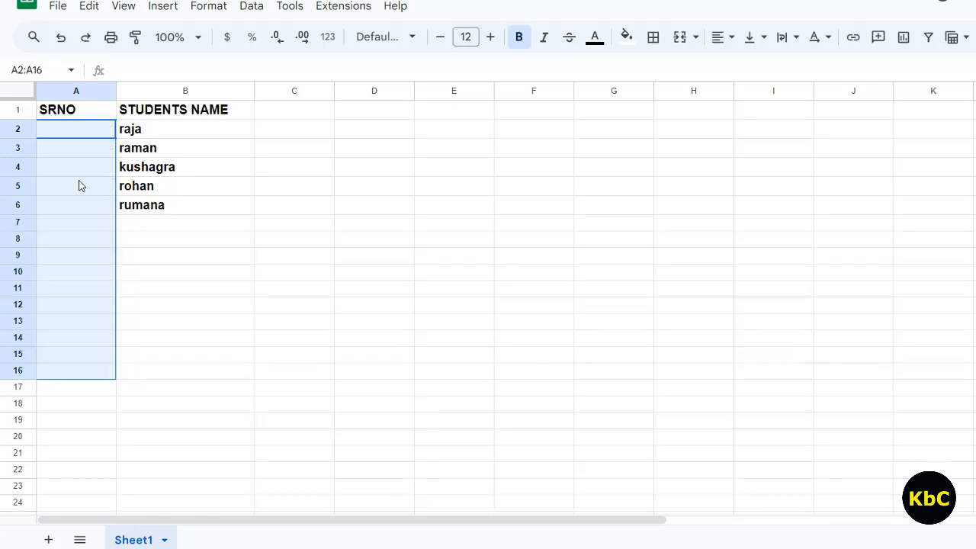
pyautogui.click(259, 226)
# Step: Enter the formula =SEQUENCE(COUNTA(B:B)) in cell A2 to number the rows by the entries in column B
pyautogui.click(93, 136)
pyautogui.click(192, 73)
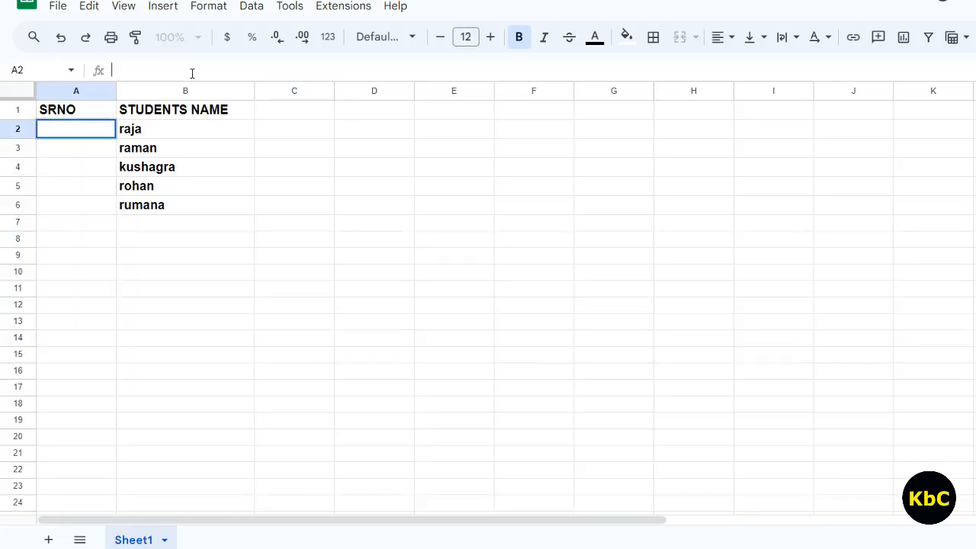
pyautogui.write('=')
pyautogui.write('SE')
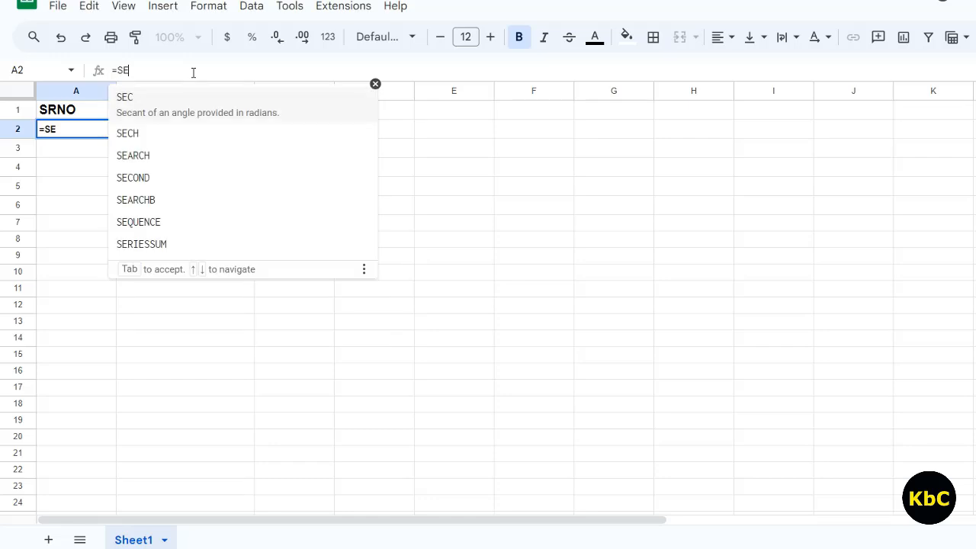
pyautogui.write('QUENCE')
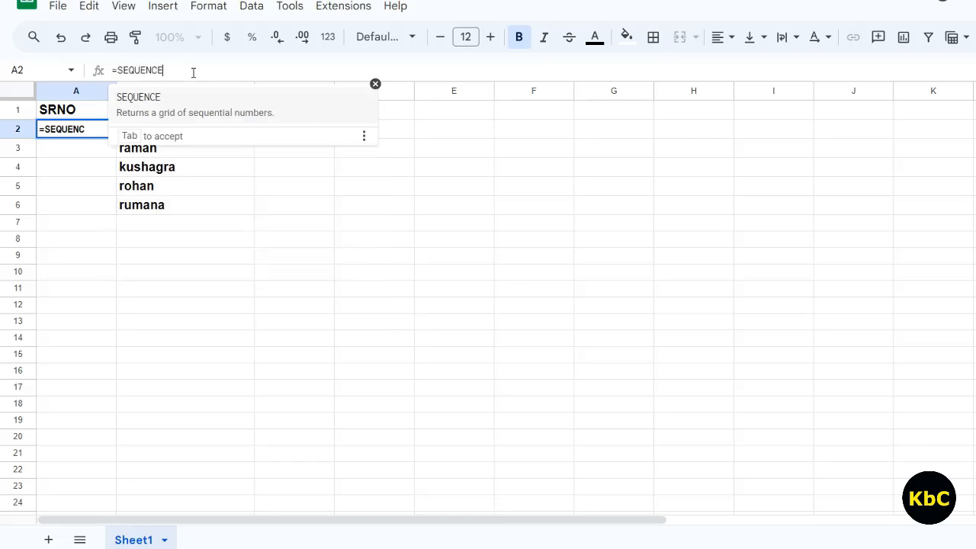
pyautogui.write('(')
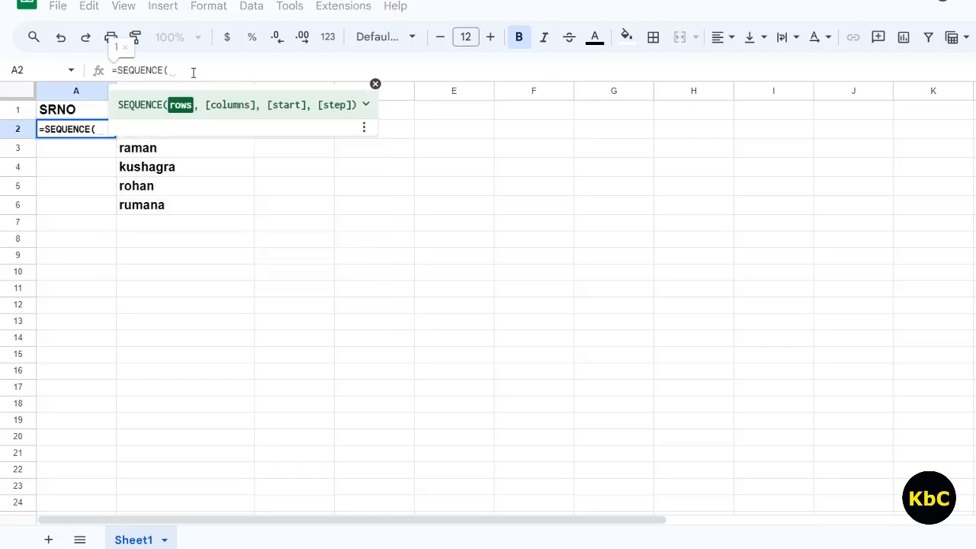
pyautogui.write('COUN')
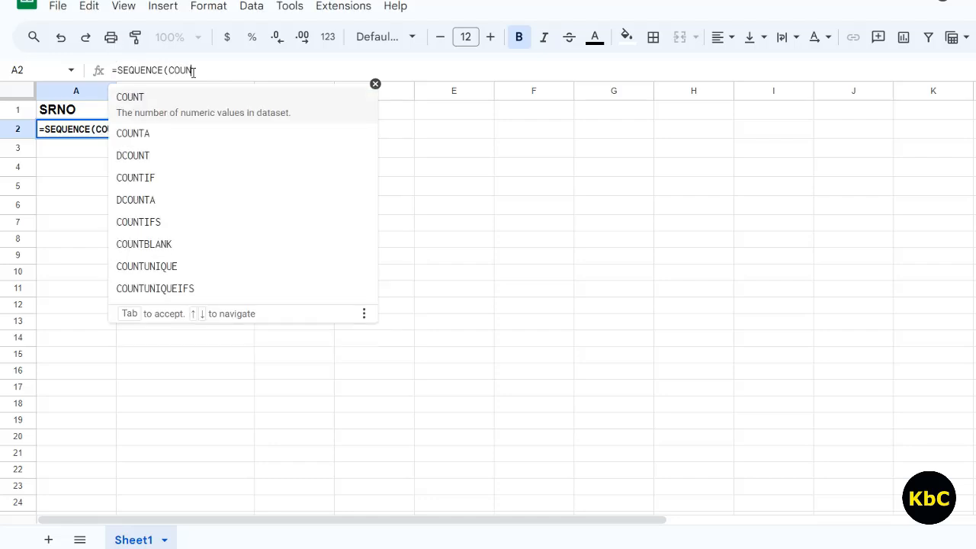
pyautogui.write('TA')
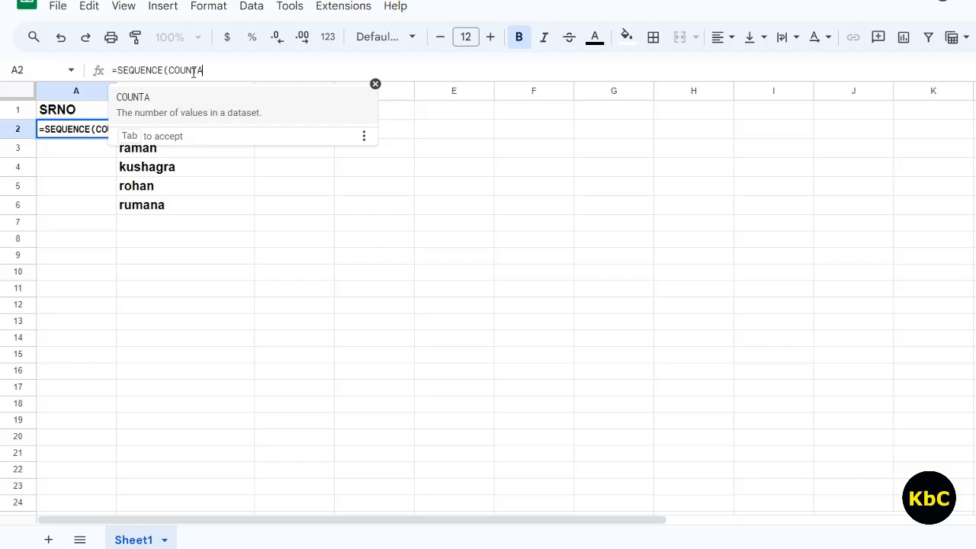
pyautogui.write('(')
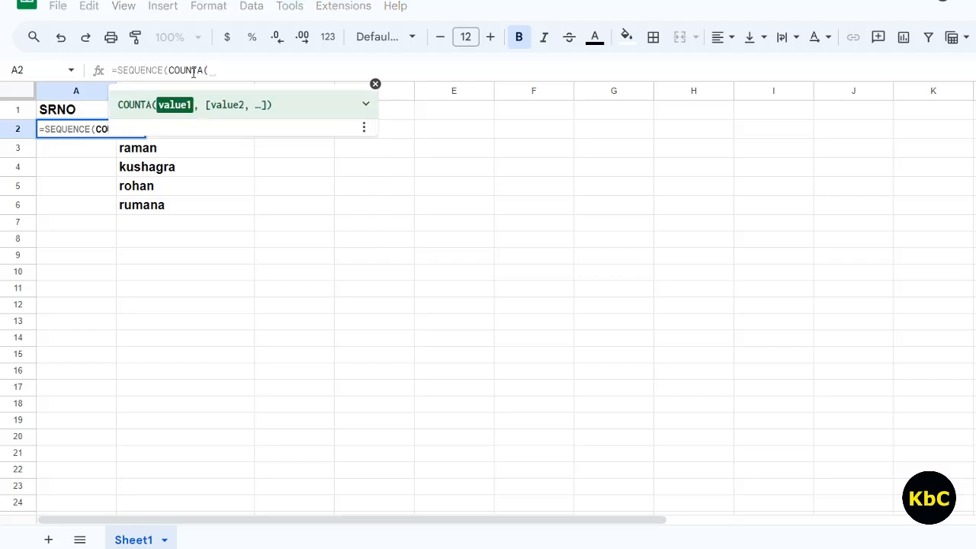
pyautogui.write('B:')
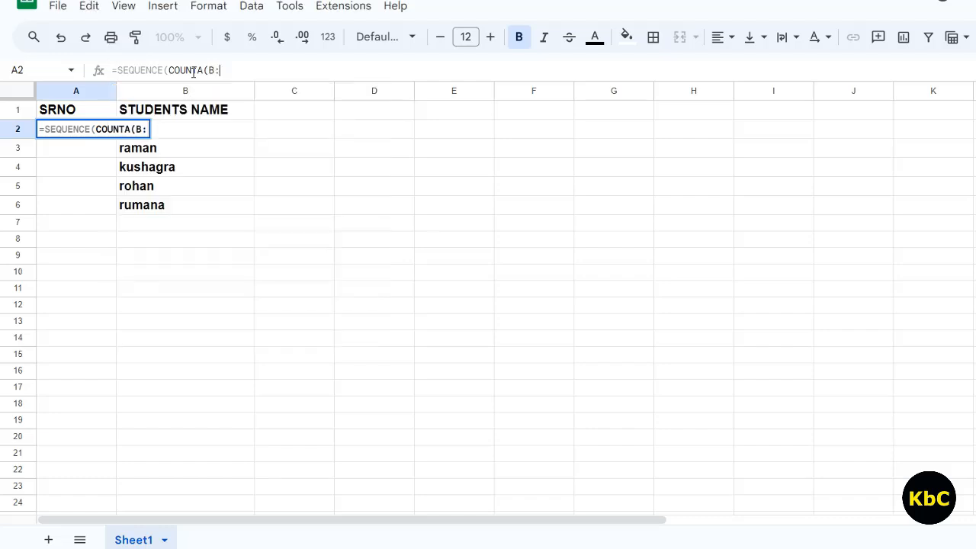
pyautogui.write('B))')
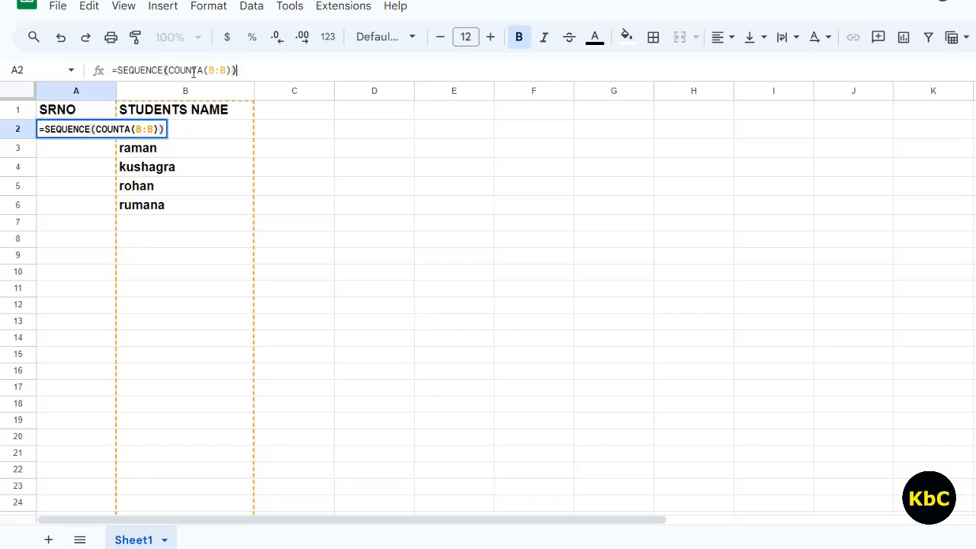
pyautogui.press('Return')
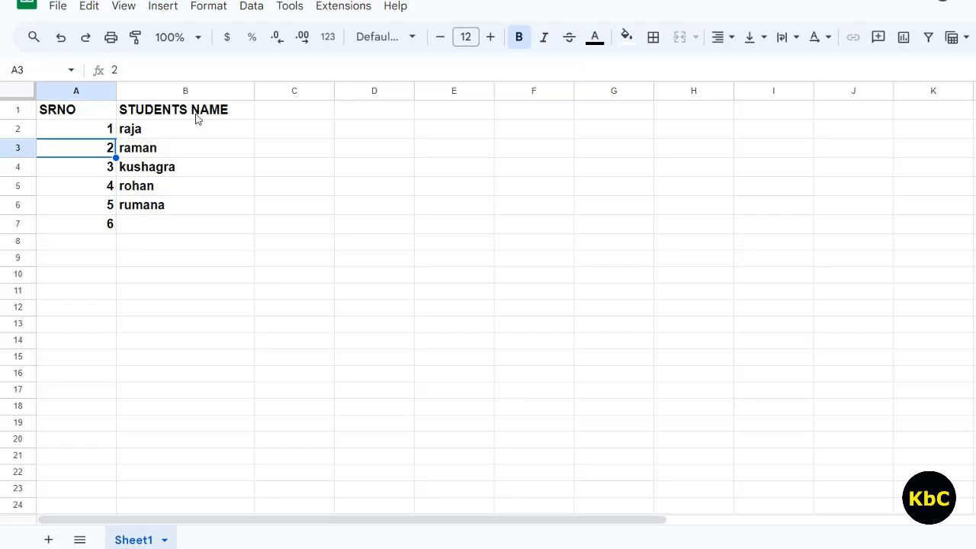
# Step: Change the formula in A2 to =SEQUENCE(COUNTA(B:B)-1) so the header row is not counted
pyautogui.click(108, 134)
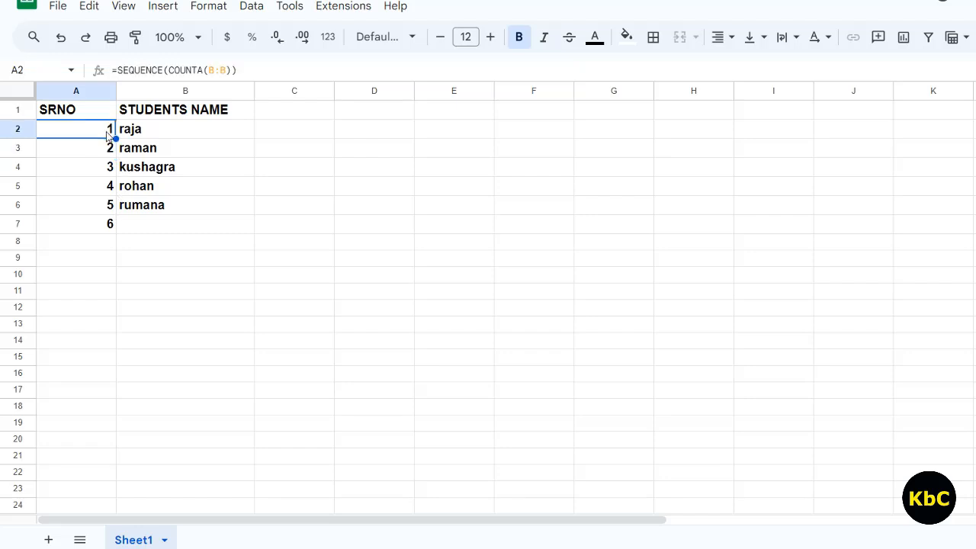
pyautogui.click(233, 69)
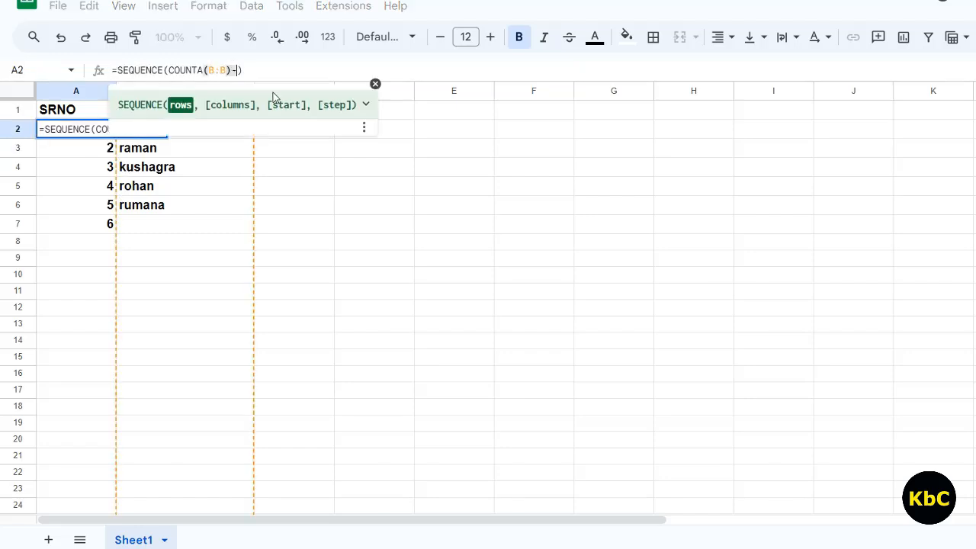
pyautogui.write('-1')
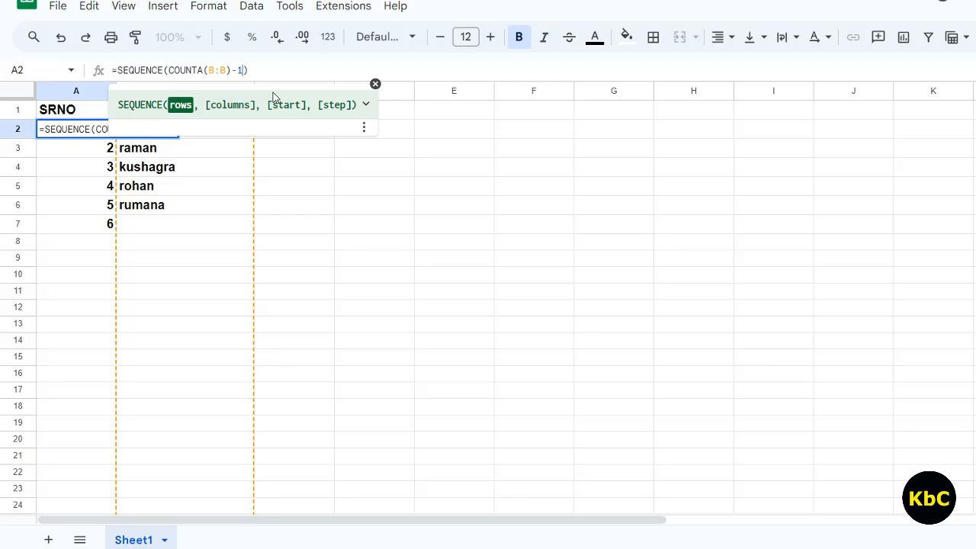
pyautogui.press('Return')
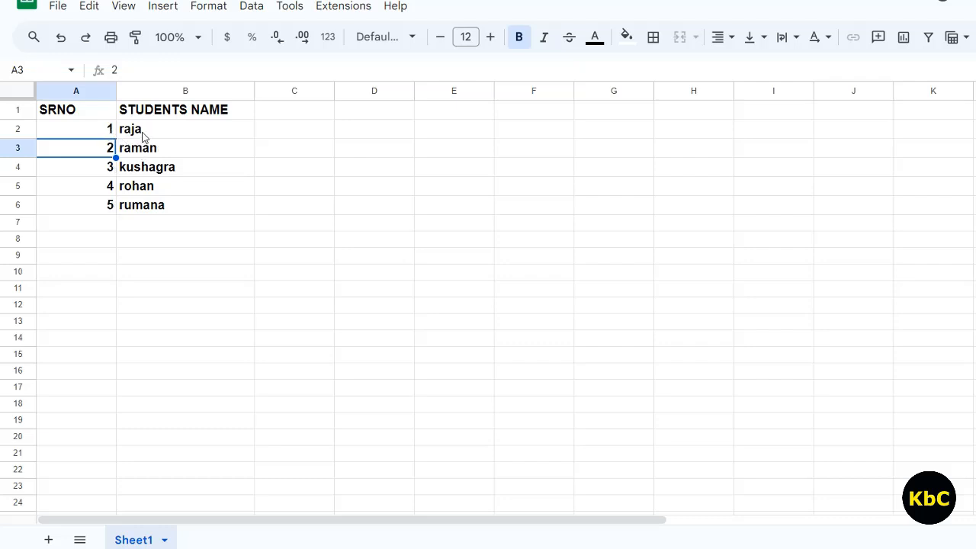
# Step: Add two more student names in cells B7 and B8 to extend the automatic numbering
pyautogui.click(151, 223)
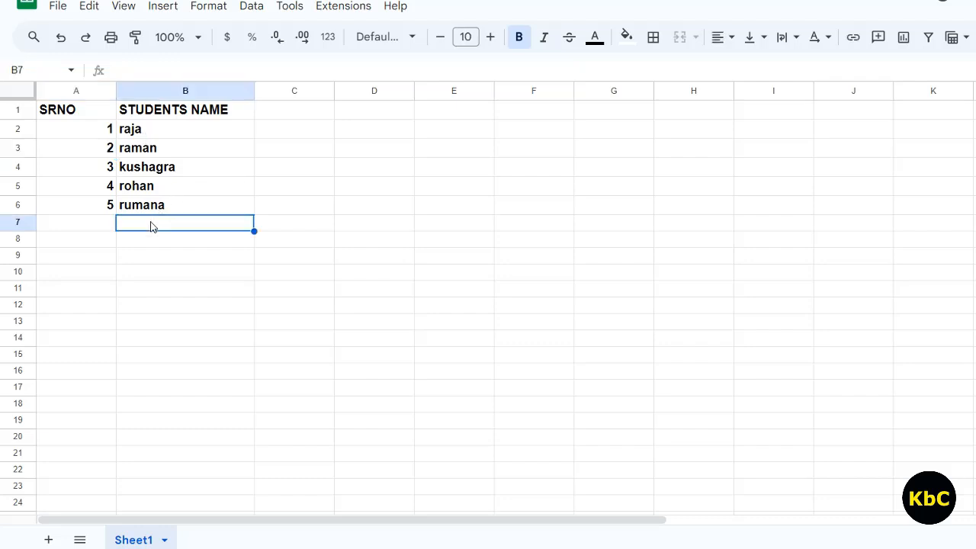
pyautogui.write('AJAY')
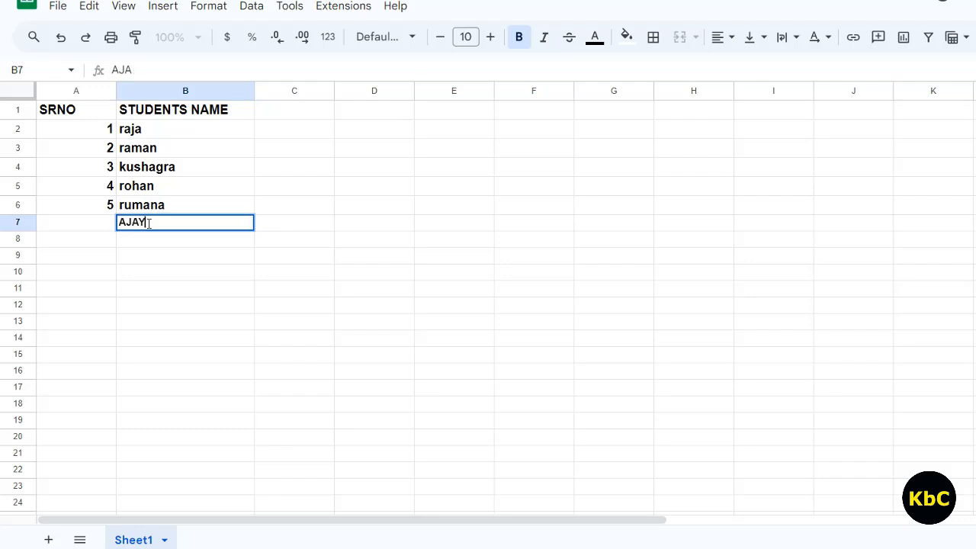
pyautogui.press('Return')
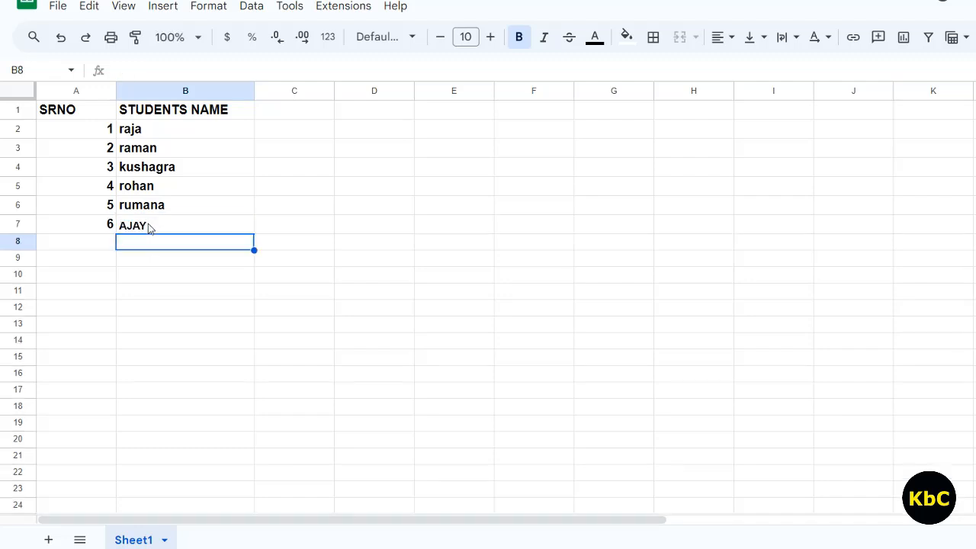
pyautogui.write('SJA')
pyautogui.press('BackSpace')
pyautogui.press('BackSpace')
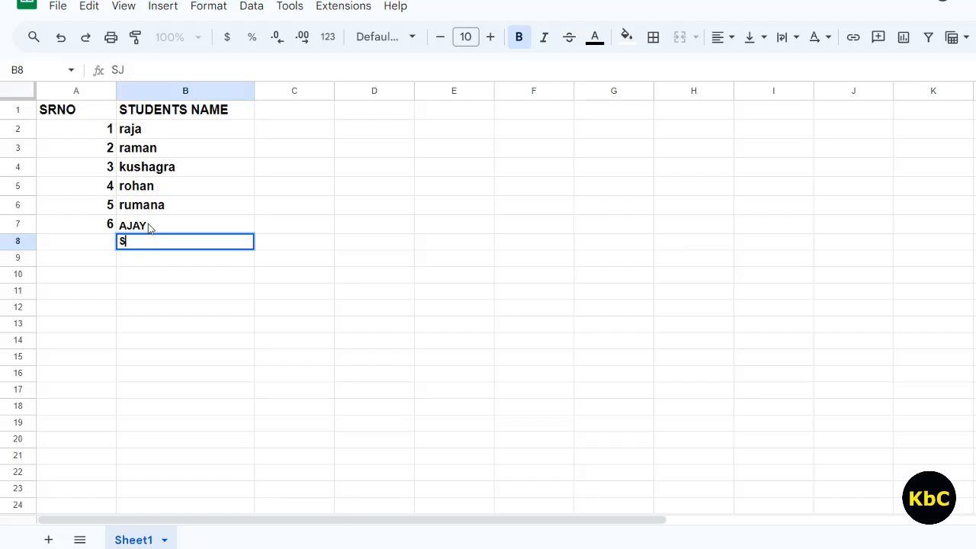
pyautogui.write('ANJAY')
pyautogui.press('Return')
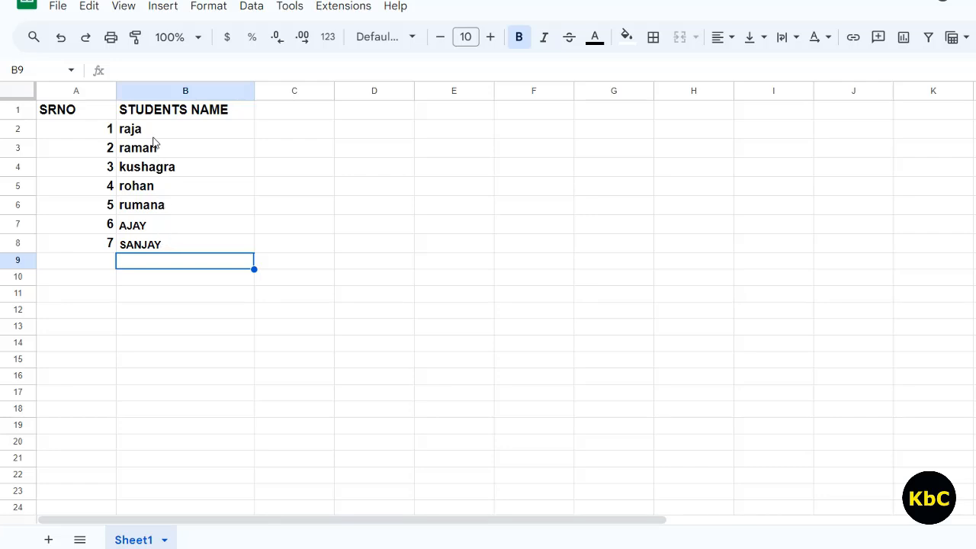
pyautogui.click(158, 245)
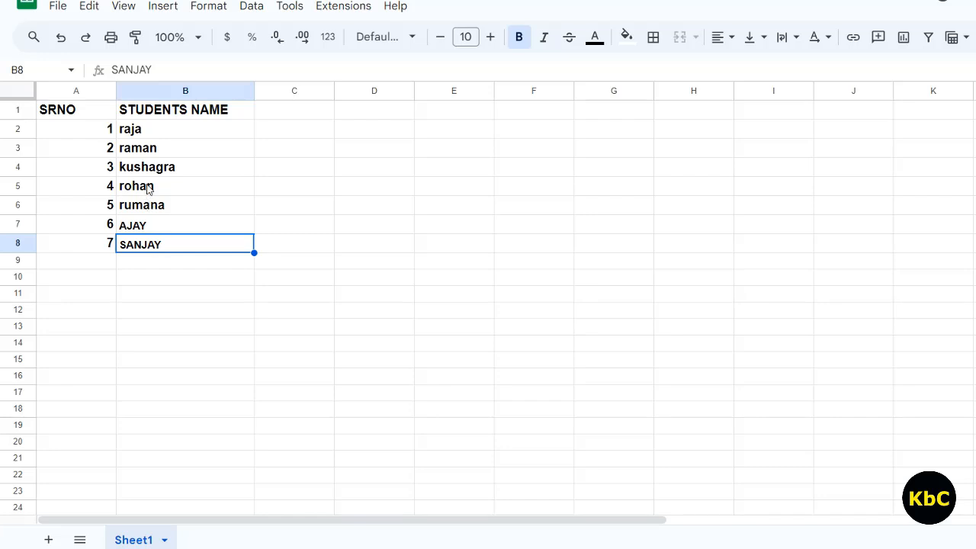
pyautogui.click(97, 134)
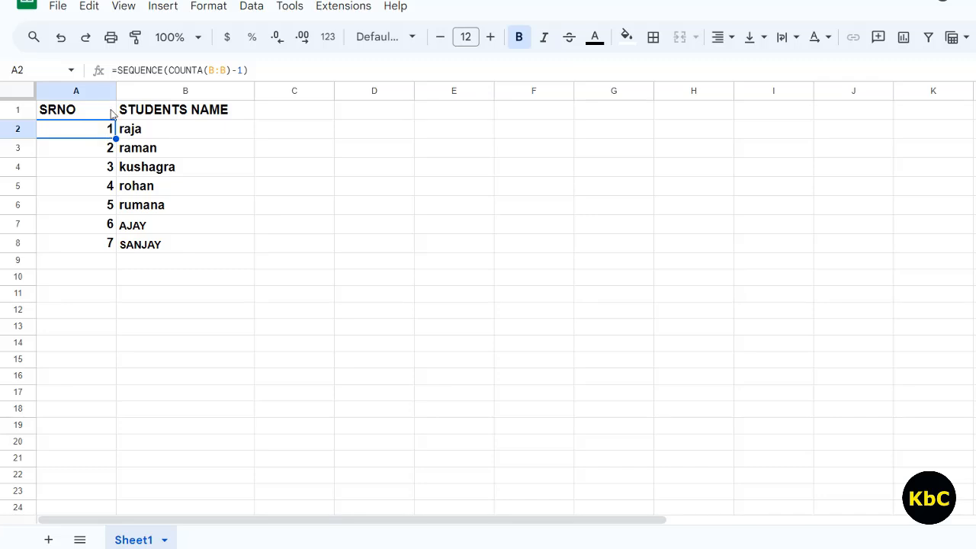
# Step: Apply the custom number format "No. " # to the whole SRNO column A
pyautogui.click(83, 93)
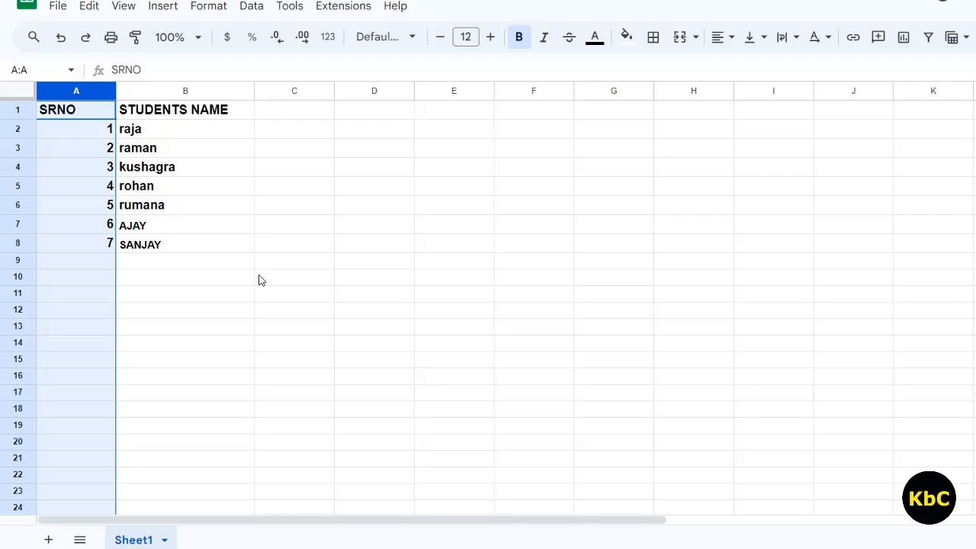
pyautogui.hotkey('alt', 'o')
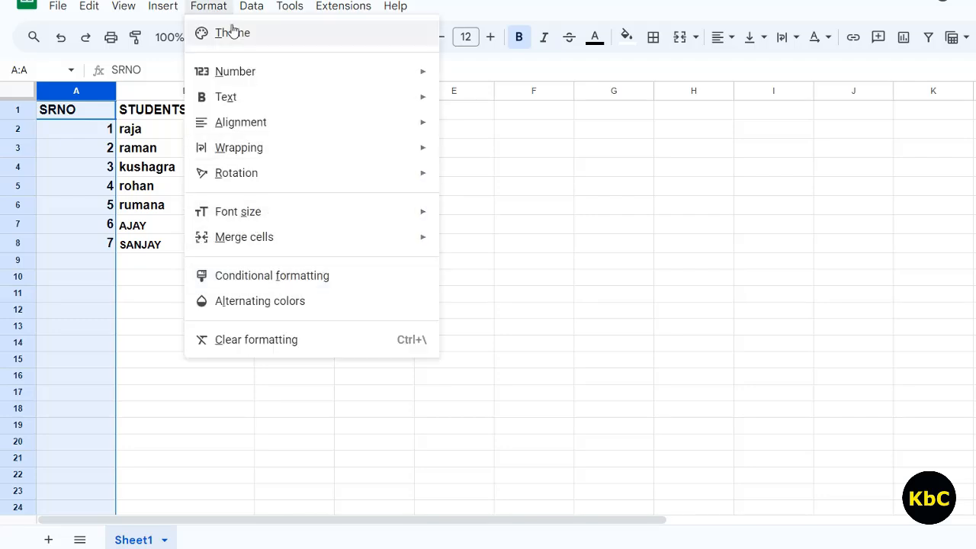
pyautogui.moveTo(246, 76)
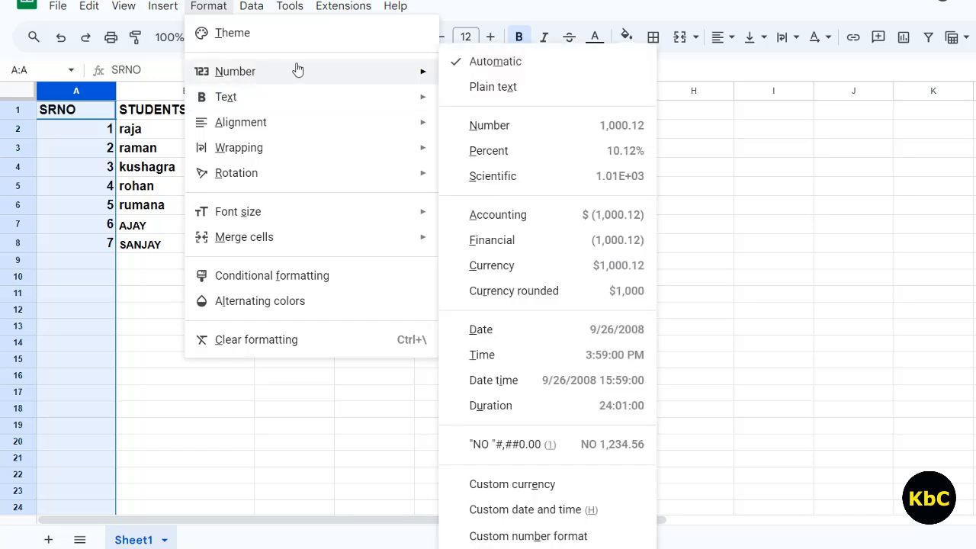
pyautogui.click(543, 537)
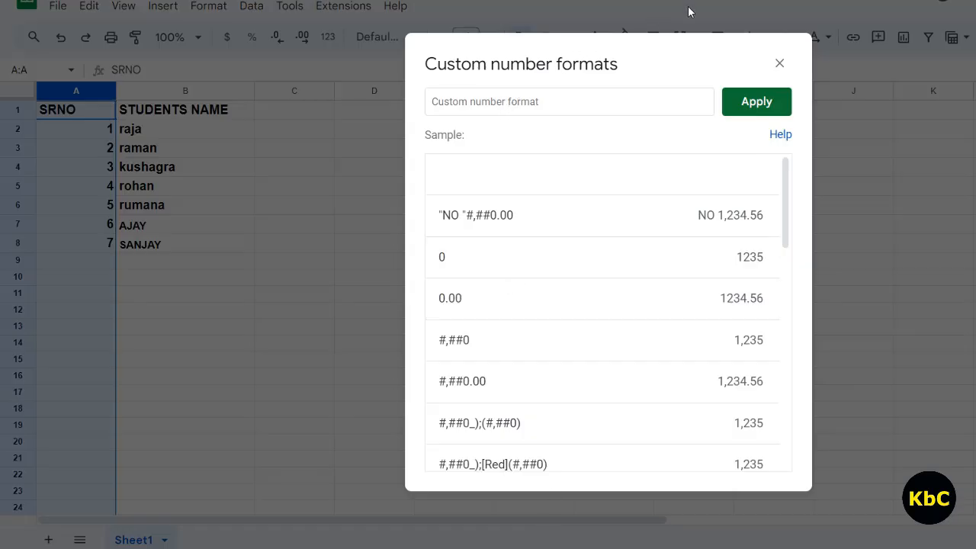
pyautogui.click(506, 102)
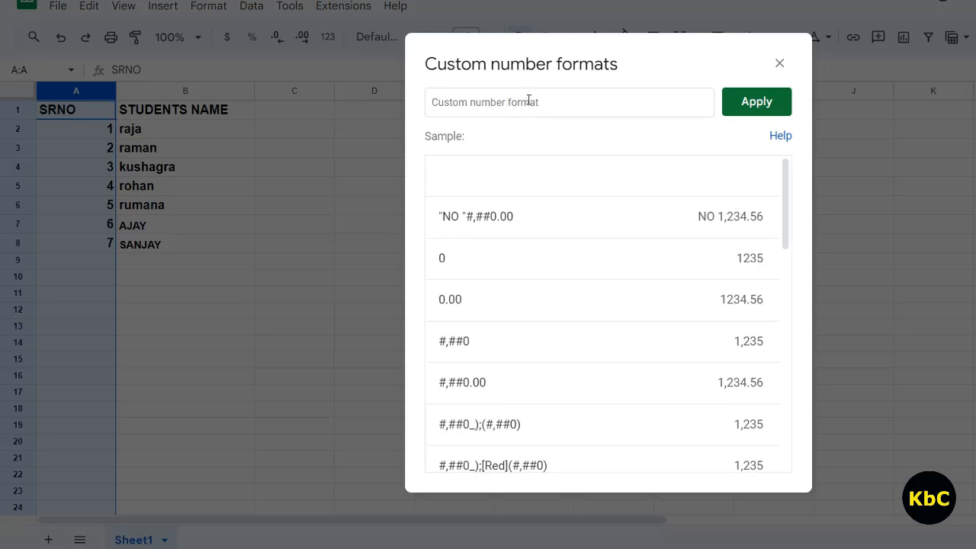
pyautogui.write('"')
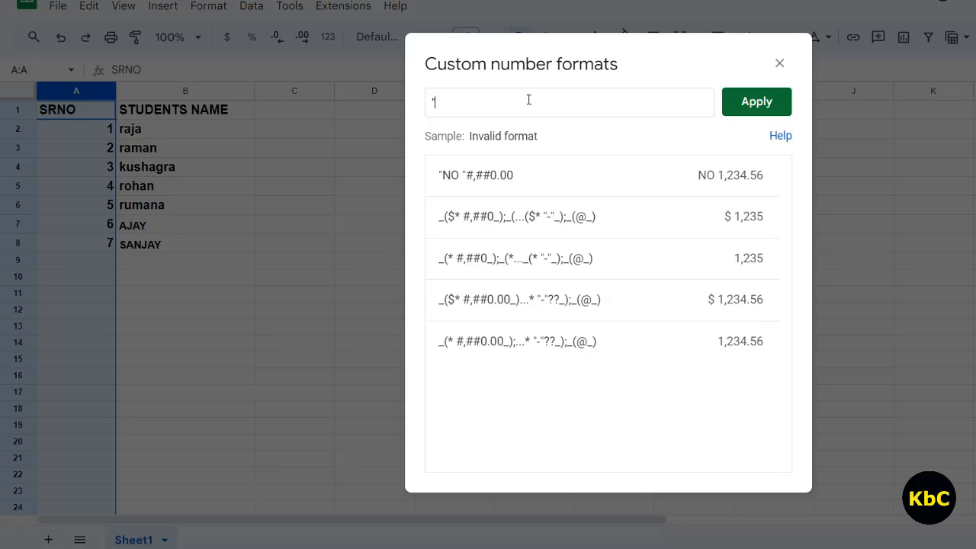
pyautogui.write('n')
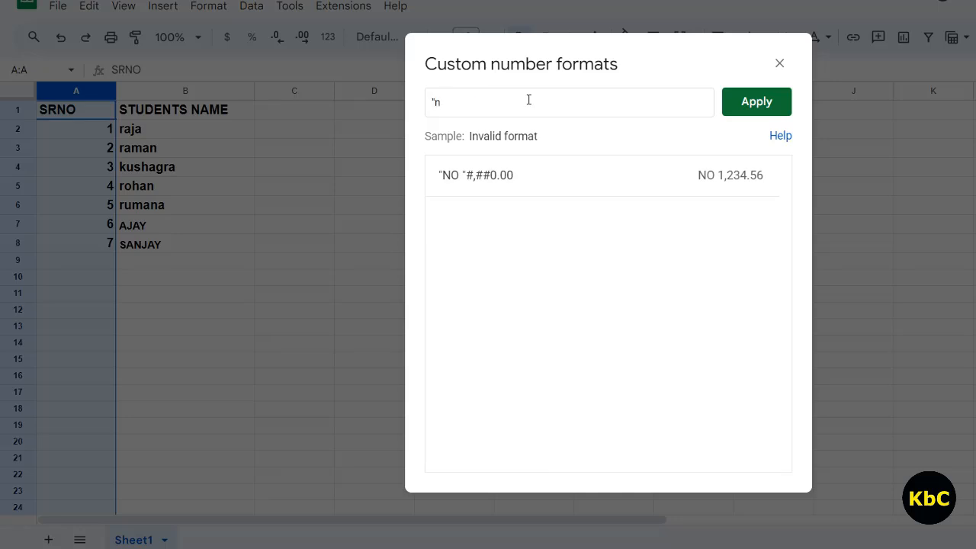
pyautogui.press('BackSpace')
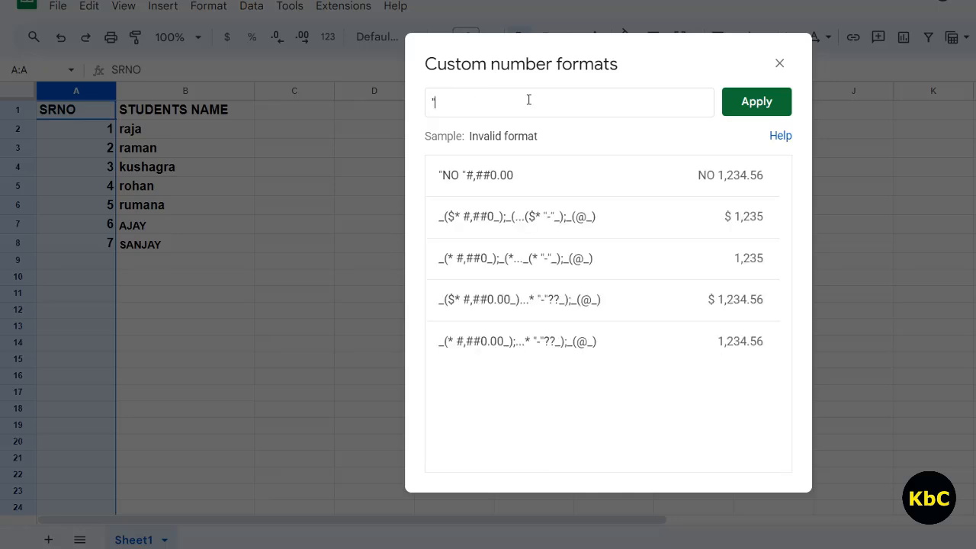
pyautogui.write('No.')
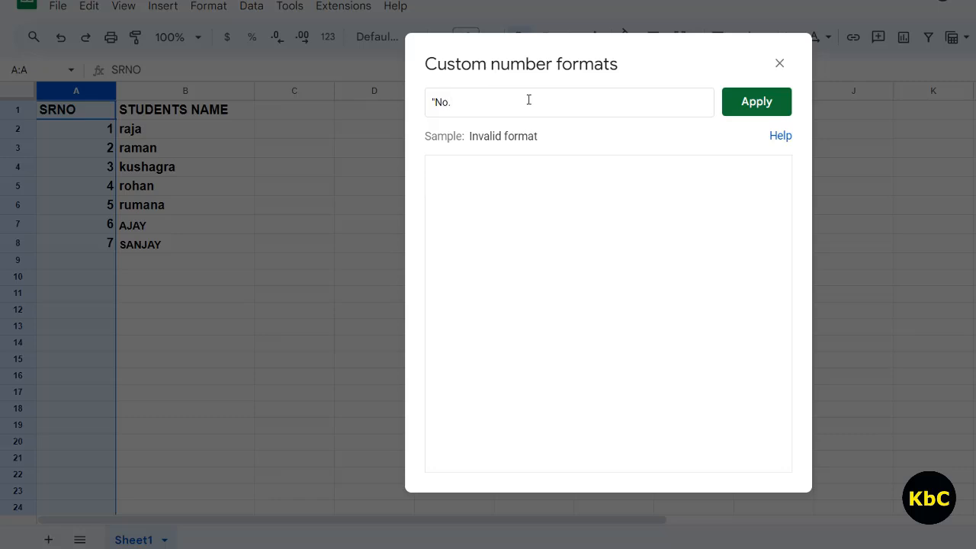
pyautogui.write(' " #')
pyautogui.click(762, 109)
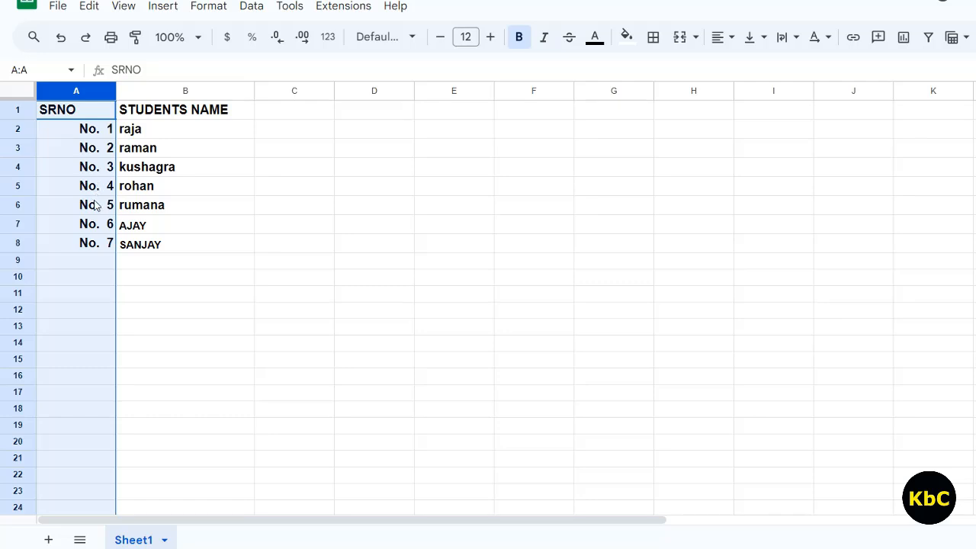
# Step: Add another student name in cell B9 to test the prefixed automatic numbering
pyautogui.click(146, 263)
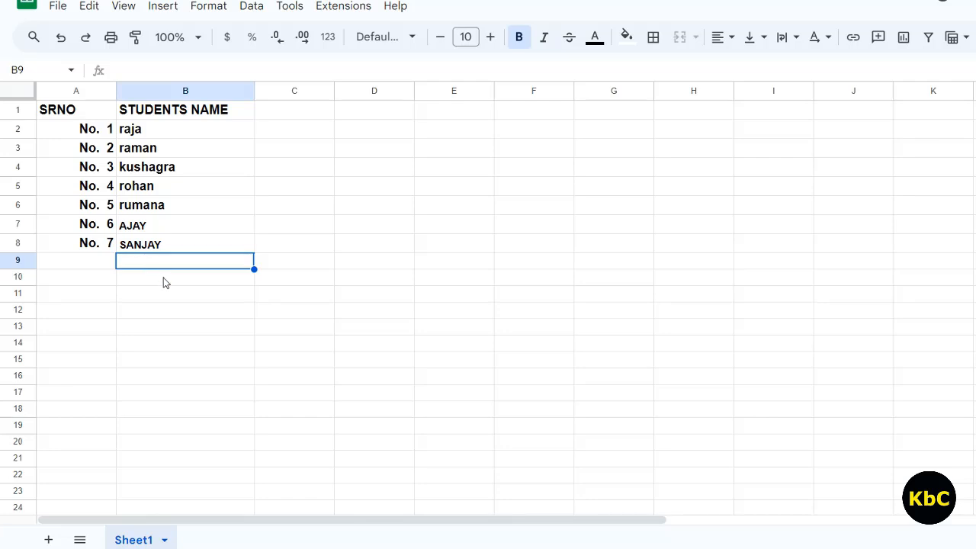
pyautogui.write('junaid')
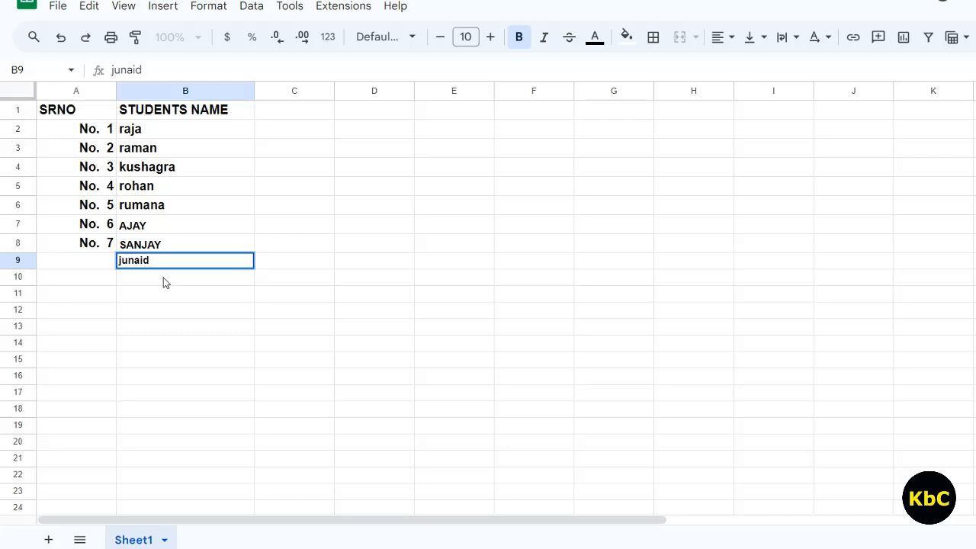
pyautogui.press('Return')
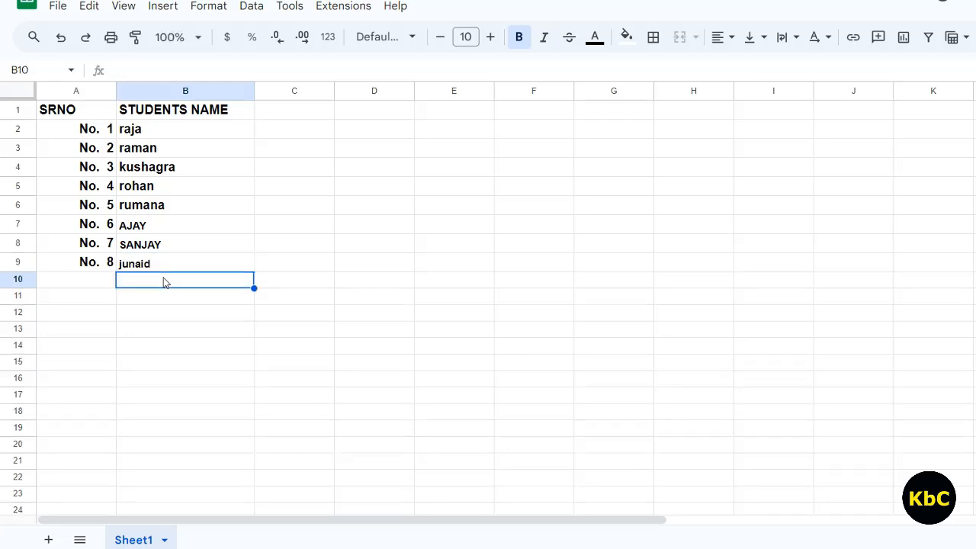